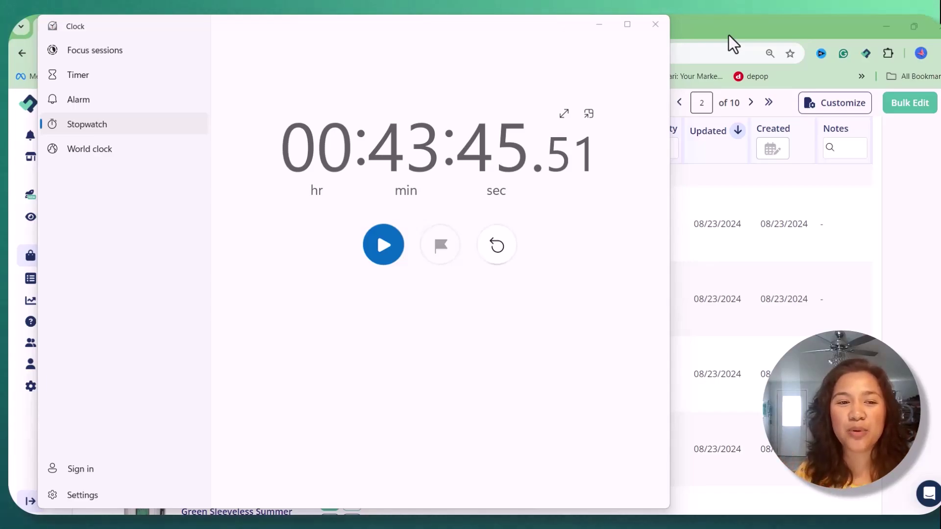
Bring the page-2 listings table back to the front and scroll through the Zara listings
{"action": "left_click", "coordinate": [926, 281]}
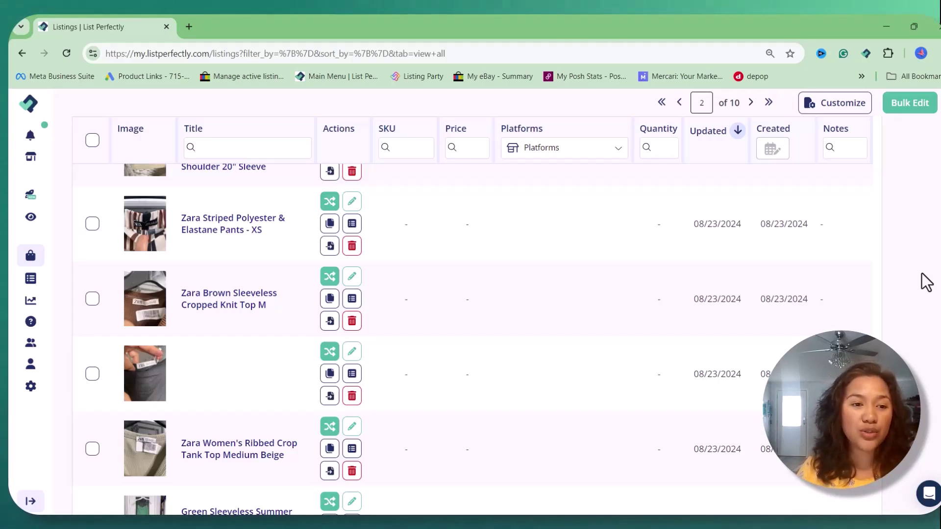
{"action": "scroll", "coordinate": [158, 223], "scroll_direction": "down", "scroll_amount": 2}
{"action": "scroll", "coordinate": [176, 245], "scroll_direction": "down", "scroll_amount": 6}
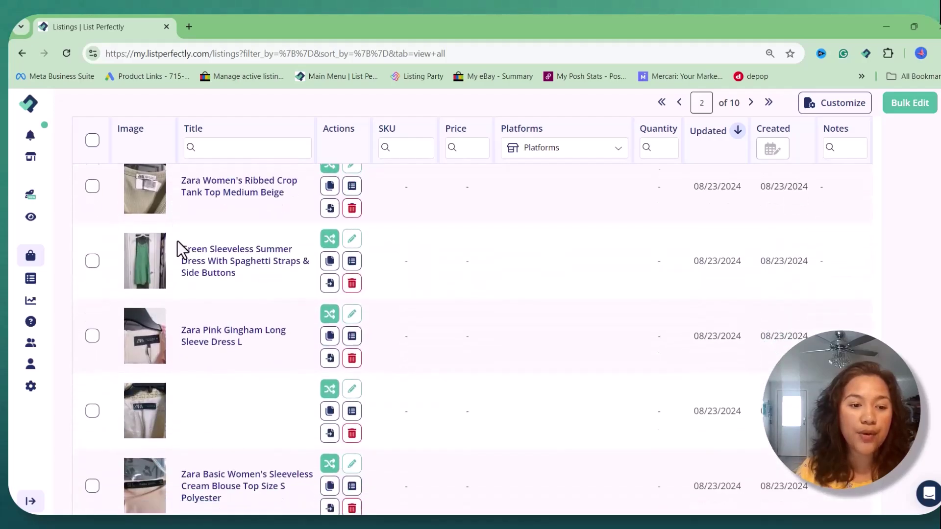
{"action": "scroll", "coordinate": [252, 272], "scroll_direction": "up", "scroll_amount": 1}
{"action": "scroll", "coordinate": [252, 272], "scroll_direction": "up", "scroll_amount": 3}
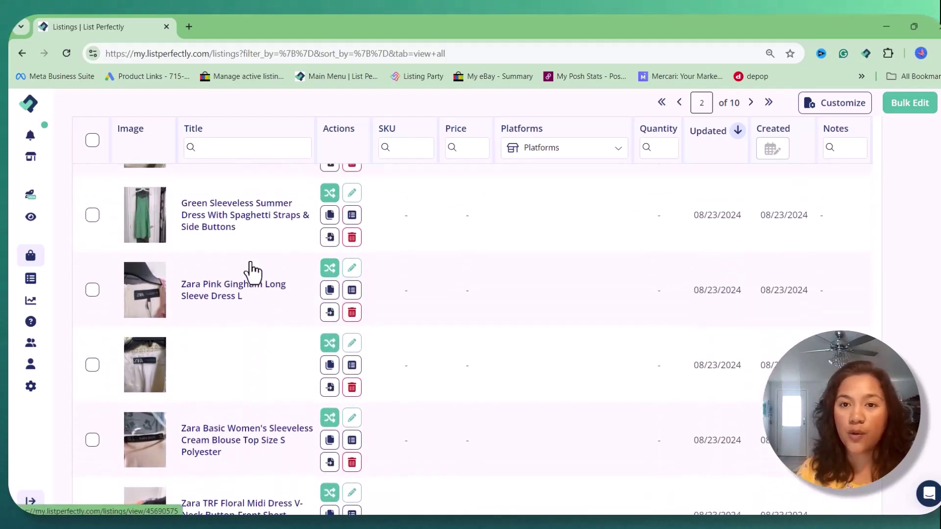
Check the paused stopwatch, review the listings again, then restart the stopwatch
{"action": "key", "text": "alt+Tab"}
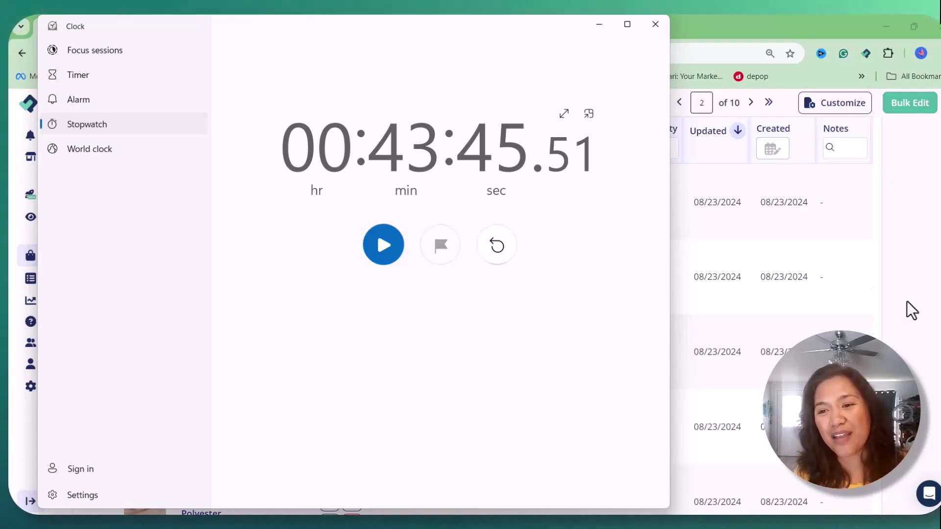
{"action": "left_click", "coordinate": [921, 319]}
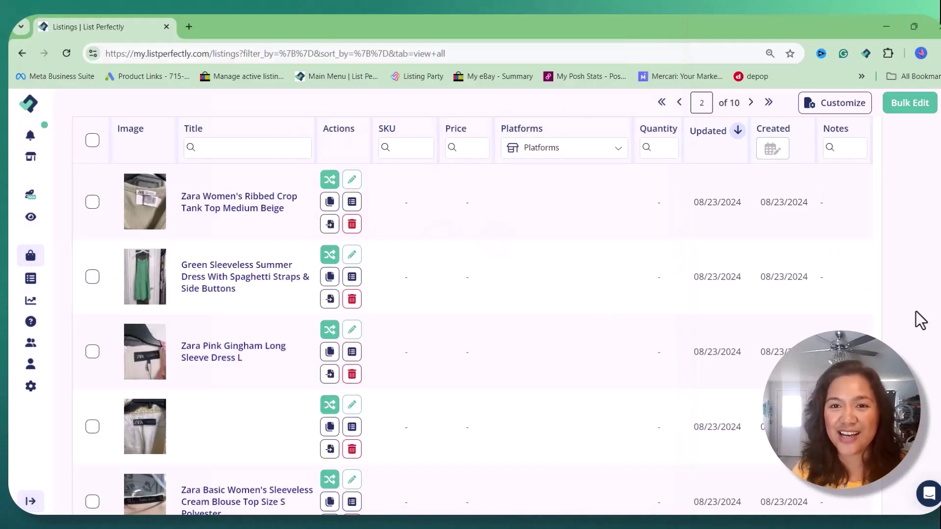
{"action": "scroll", "coordinate": [384, 326], "scroll_direction": "down", "scroll_amount": 2}
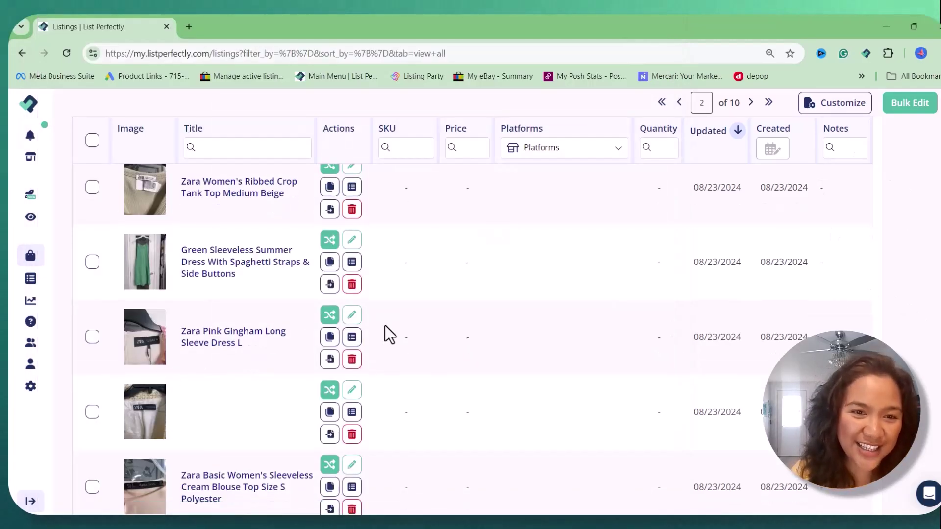
{"action": "scroll", "coordinate": [383, 331], "scroll_direction": "up", "scroll_amount": 2}
{"action": "scroll", "coordinate": [386, 341], "scroll_direction": "up", "scroll_amount": 2}
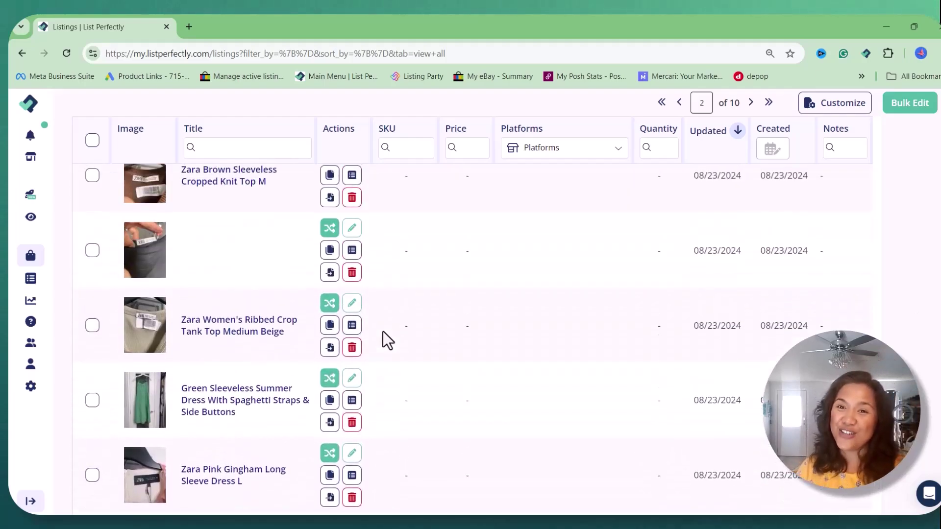
{"action": "scroll", "coordinate": [406, 359], "scroll_direction": "up", "scroll_amount": 2}
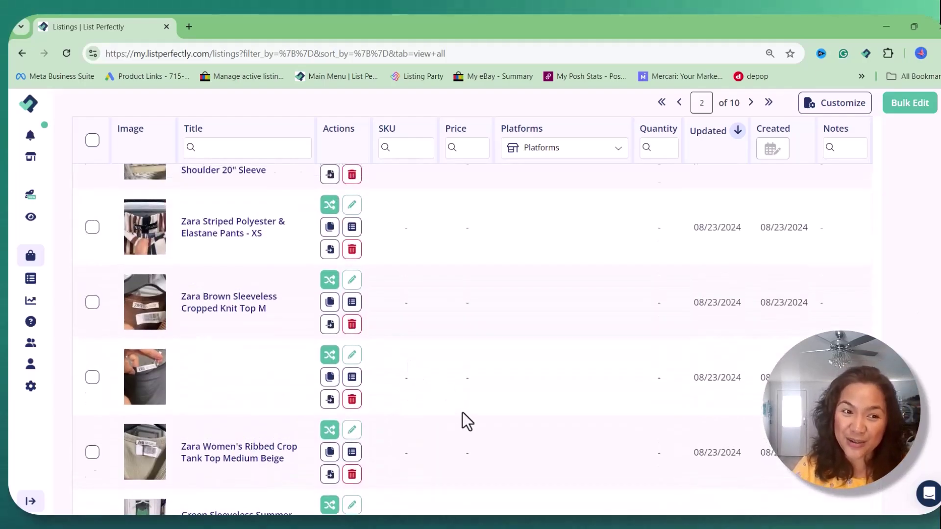
{"action": "scroll", "coordinate": [462, 412], "scroll_direction": "up", "scroll_amount": 2}
{"action": "scroll", "coordinate": [462, 412], "scroll_direction": "down", "scroll_amount": 3}
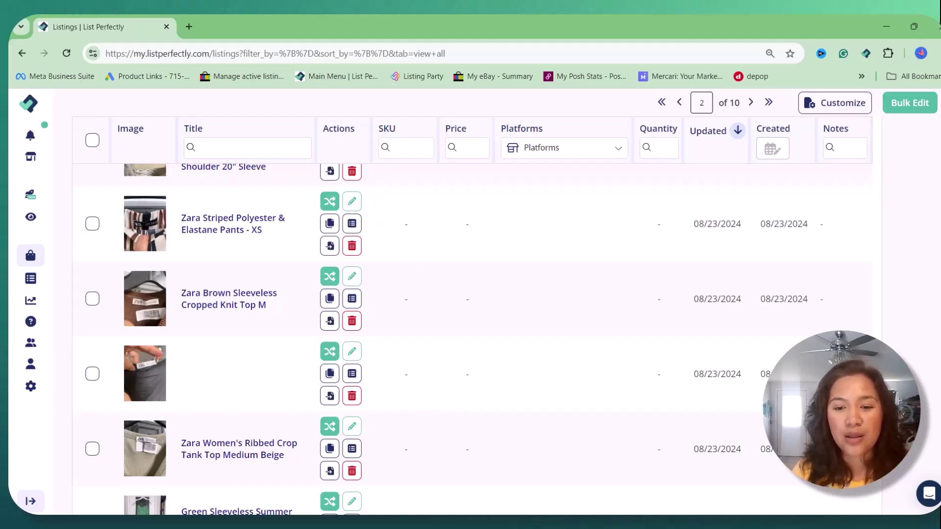
{"action": "key", "text": "alt+Tab"}
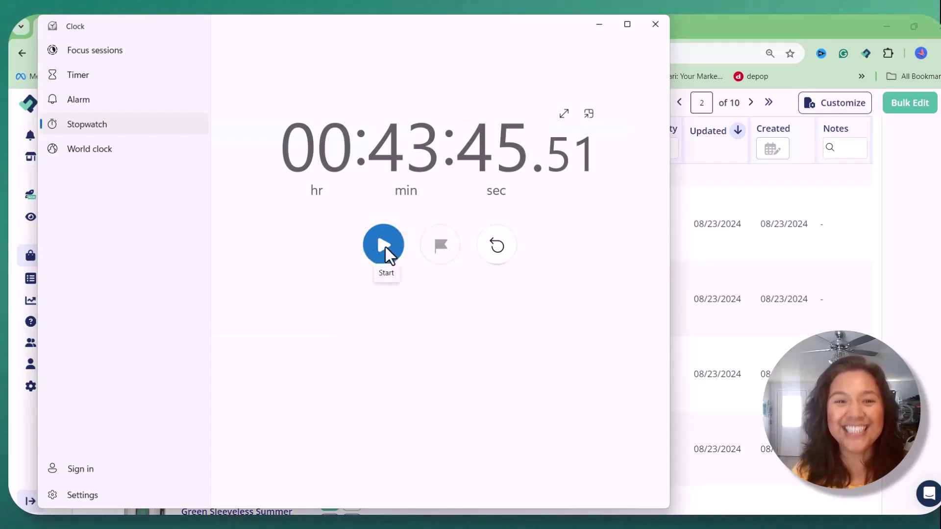
{"action": "left_click", "coordinate": [384, 245]}
Open the striped pants listing and remove the backgrounds from all its photos
{"action": "left_click", "coordinate": [889, 259]}
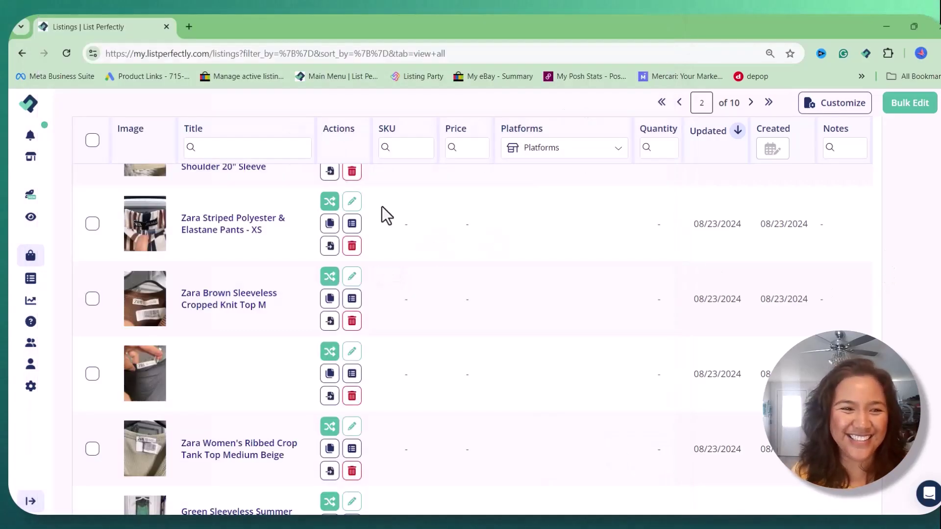
{"action": "left_click", "coordinate": [351, 205]}
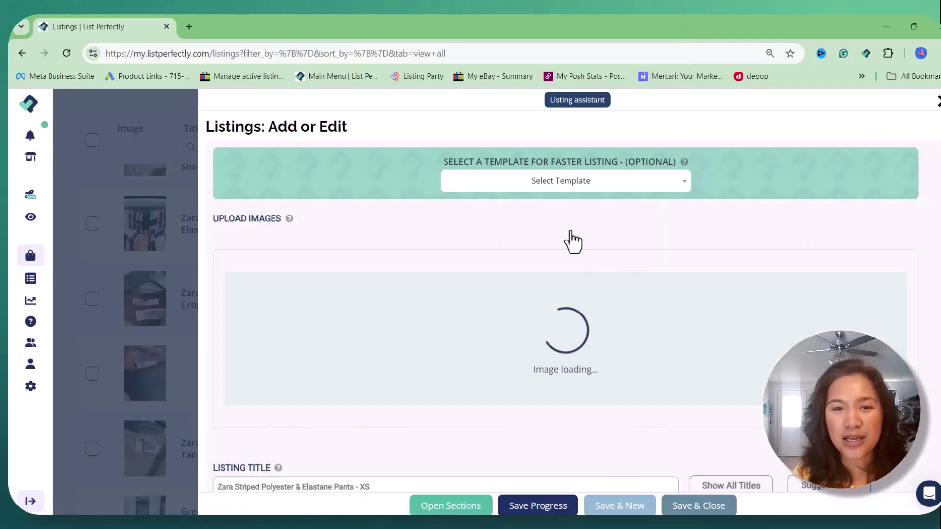
{"action": "scroll", "coordinate": [417, 343], "scroll_direction": "down", "scroll_amount": 5}
{"action": "scroll", "coordinate": [417, 343], "scroll_direction": "up", "scroll_amount": 5}
{"action": "left_click", "coordinate": [269, 237]}
{"action": "left_click", "coordinate": [288, 269]}
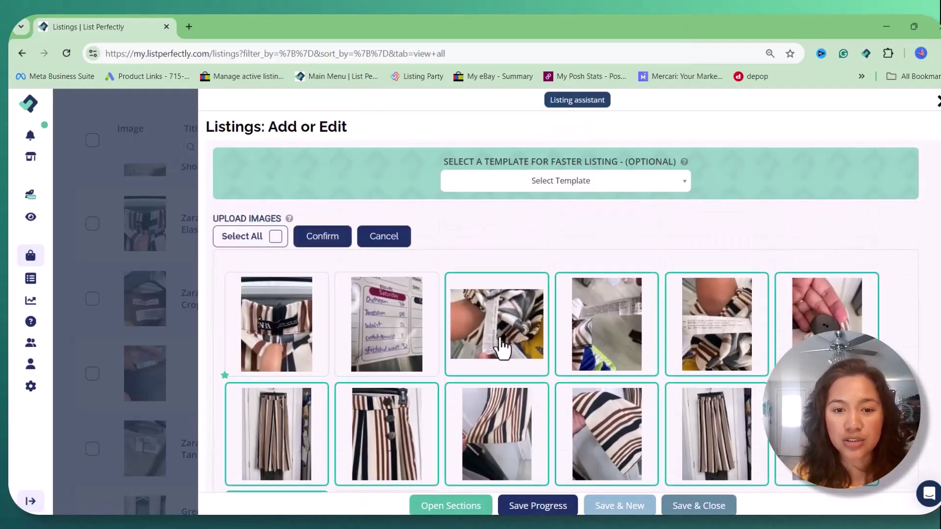
{"action": "left_click", "coordinate": [322, 237]}
Apply the Pants template and look up the pants photo in Google Lens
{"action": "scroll", "coordinate": [620, 242], "scroll_direction": "down", "scroll_amount": 3}
{"action": "scroll", "coordinate": [567, 187], "scroll_direction": "up", "scroll_amount": 8}
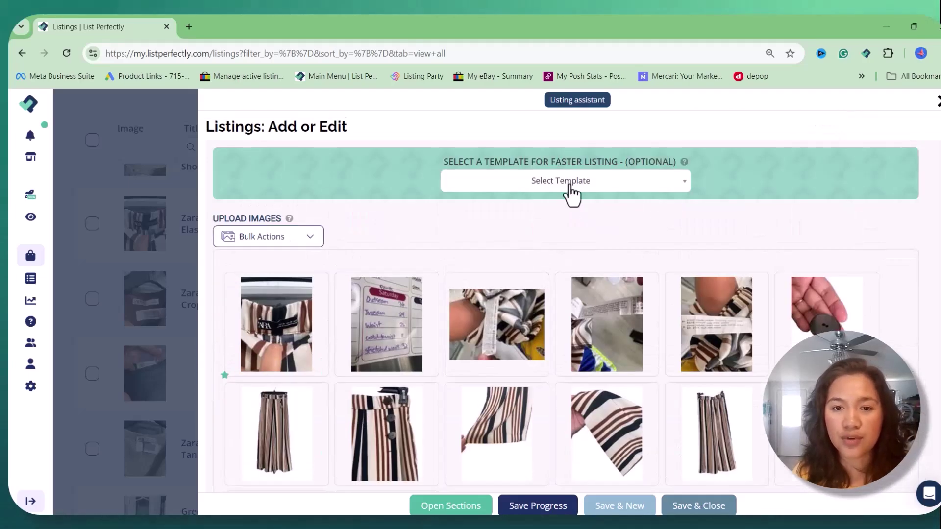
{"action": "left_click", "coordinate": [567, 181]}
{"action": "left_click", "coordinate": [578, 229]}
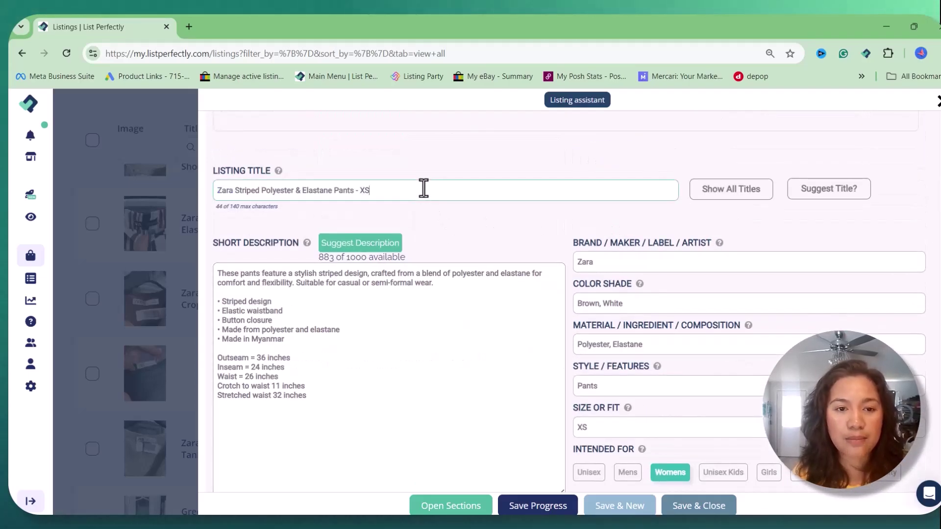
{"action": "scroll", "coordinate": [552, 392], "scroll_direction": "up", "scroll_amount": 5}
{"action": "left_click", "coordinate": [310, 398]}
{"action": "left_click", "coordinate": [152, 30]}
Drag the four full-length pants photos to the front of the gallery
{"action": "scroll", "coordinate": [443, 211], "scroll_direction": "down", "scroll_amount": 8}
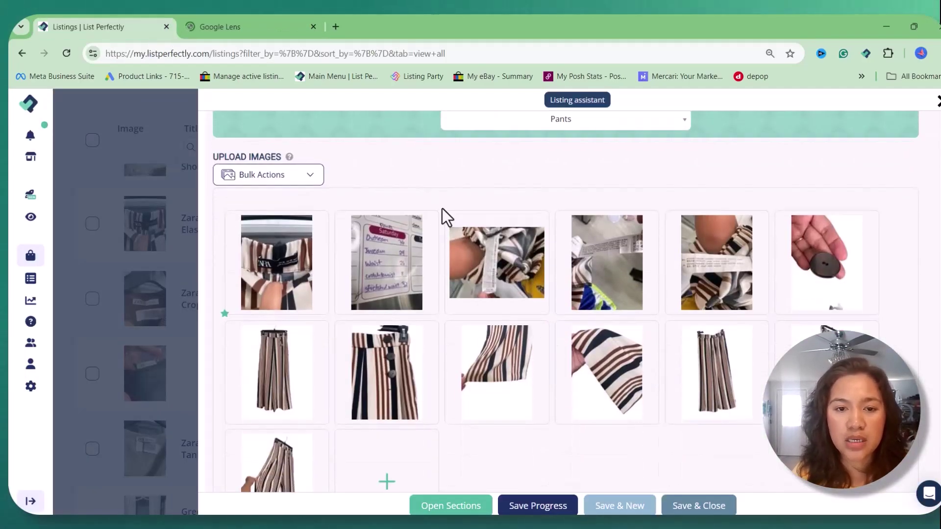
{"action": "scroll", "coordinate": [740, 267], "scroll_direction": "down", "scroll_amount": 10}
{"action": "scroll", "coordinate": [876, 248], "scroll_direction": "up", "scroll_amount": 15}
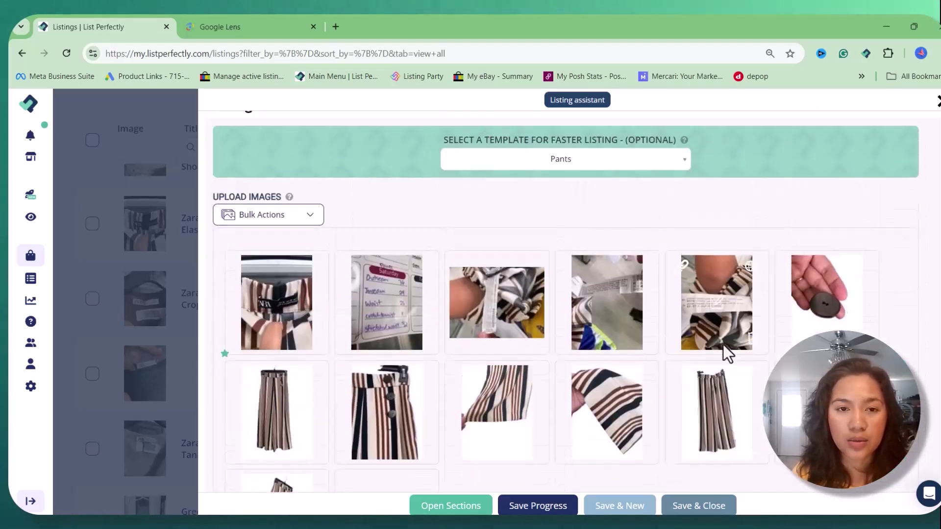
{"action": "scroll", "coordinate": [724, 357], "scroll_direction": "down", "scroll_amount": 2}
{"action": "left_click_drag", "start_coordinate": [276, 309], "coordinate": [291, 218]}
{"action": "left_click_drag", "start_coordinate": [716, 309], "coordinate": [379, 238]}
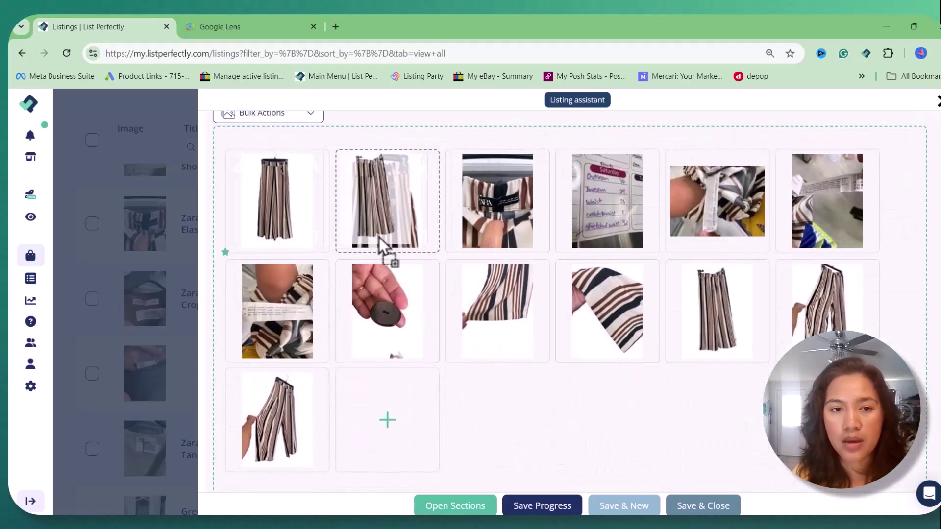
{"action": "left_click_drag", "start_coordinate": [827, 304], "coordinate": [388, 201]}
{"action": "left_click_drag", "start_coordinate": [301, 437], "coordinate": [608, 201]}
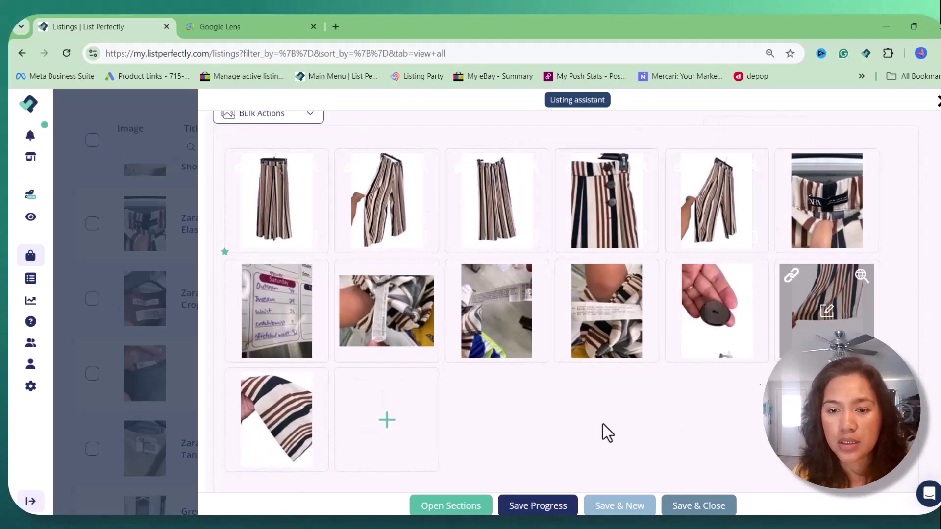
{"action": "left_click", "coordinate": [282, 326]}
Crop the measurement photo to the card and the care-tag photo to its label
{"action": "left_click", "coordinate": [568, 497]}
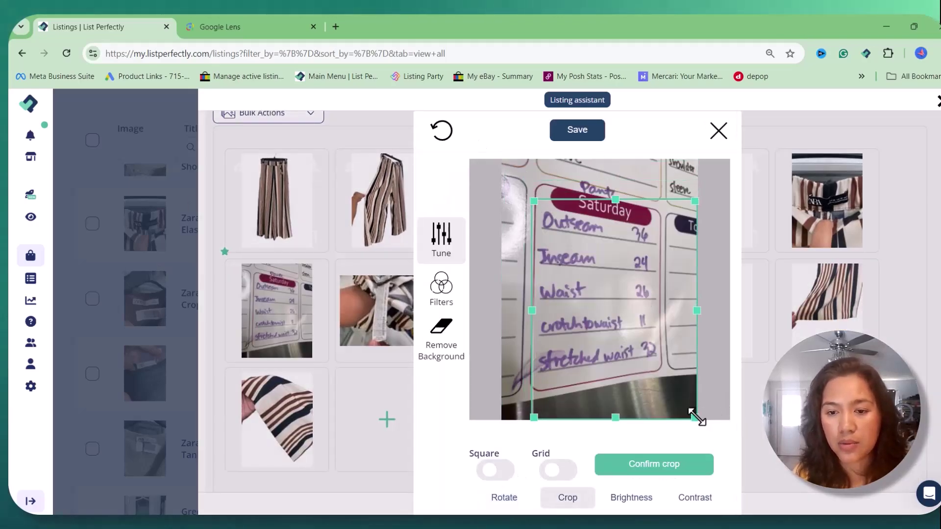
{"action": "left_click_drag", "start_coordinate": [700, 413], "coordinate": [658, 386]}
{"action": "left_click", "coordinate": [647, 472]}
{"action": "left_click", "coordinate": [388, 319]}
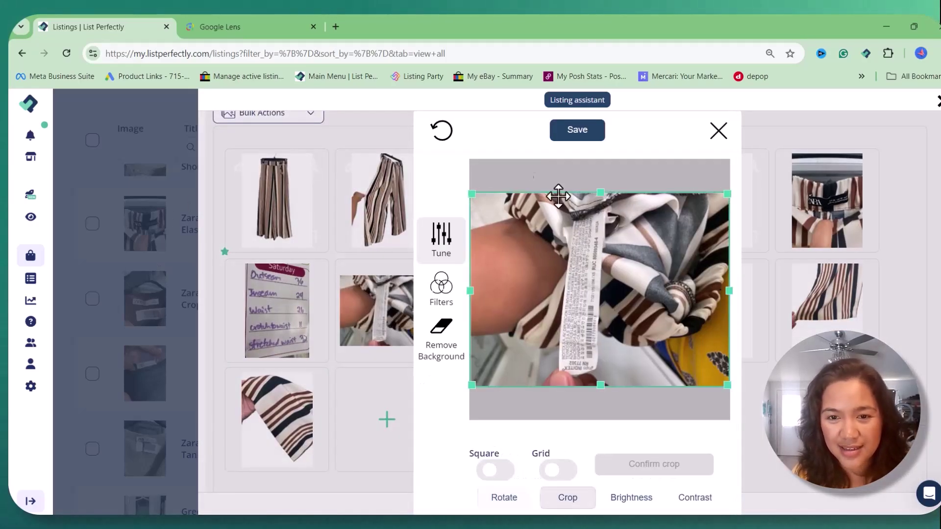
{"action": "left_click_drag", "start_coordinate": [472, 195], "coordinate": [550, 194]}
{"action": "left_click_drag", "start_coordinate": [727, 384], "coordinate": [620, 387]}
{"action": "left_click", "coordinate": [654, 464]}
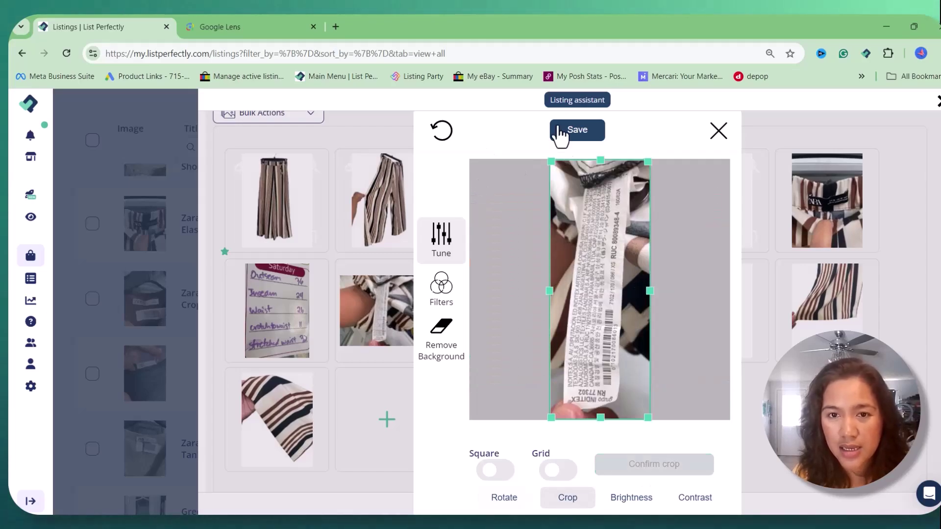
{"action": "left_click", "coordinate": [572, 137]}
Crop the next tag photo tightly onto the tag and save it
{"action": "left_click", "coordinate": [495, 309]}
{"action": "left_click", "coordinate": [567, 497]}
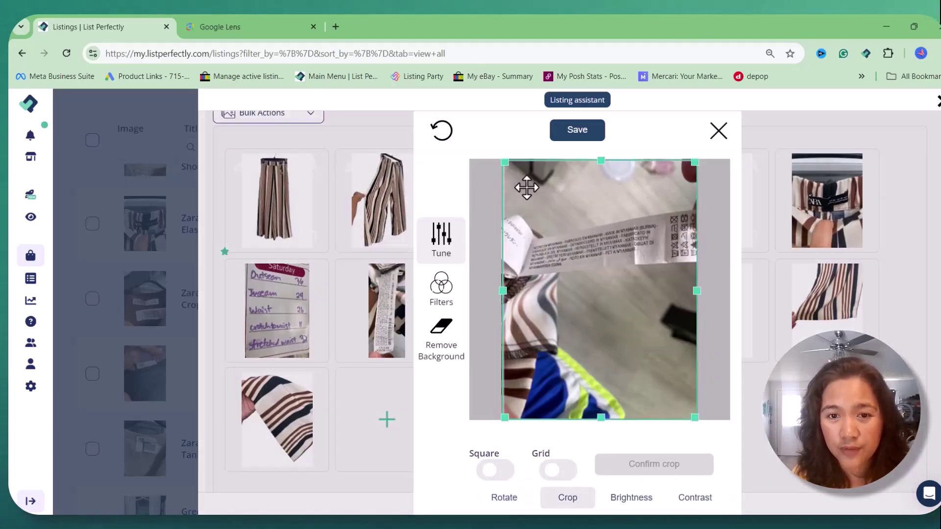
{"action": "left_click_drag", "start_coordinate": [502, 159], "coordinate": [532, 211]}
{"action": "left_click_drag", "start_coordinate": [695, 417], "coordinate": [684, 343]}
{"action": "left_click", "coordinate": [703, 469]}
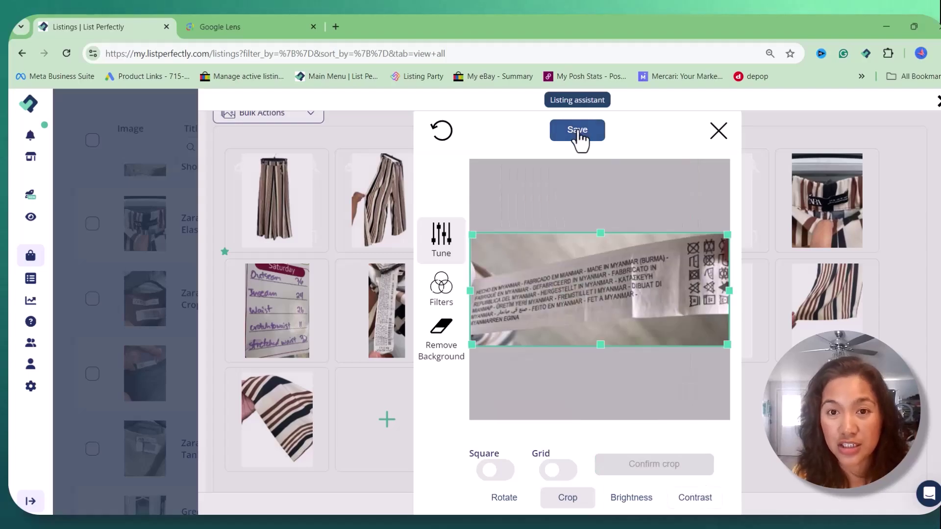
{"action": "left_click", "coordinate": [577, 133]}
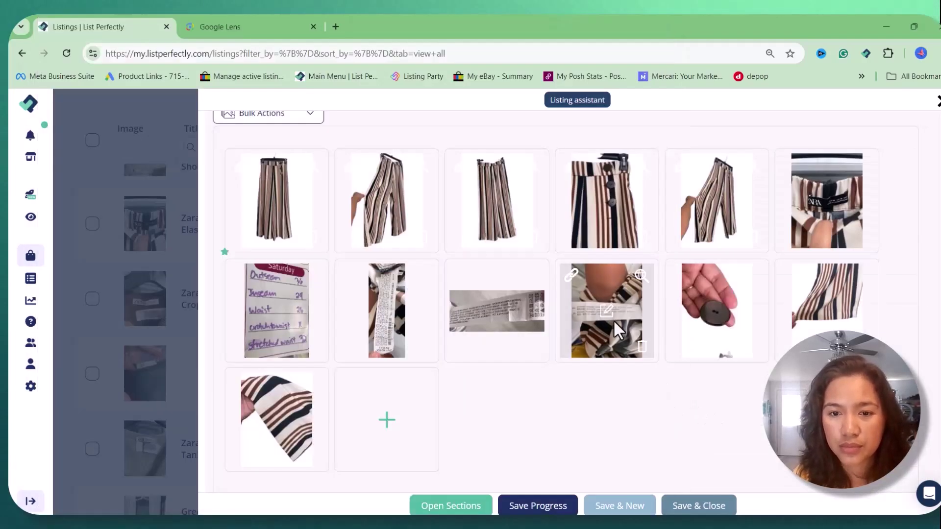
Crop the fabric content tag photo to the tag and save it
{"action": "left_click", "coordinate": [607, 310]}
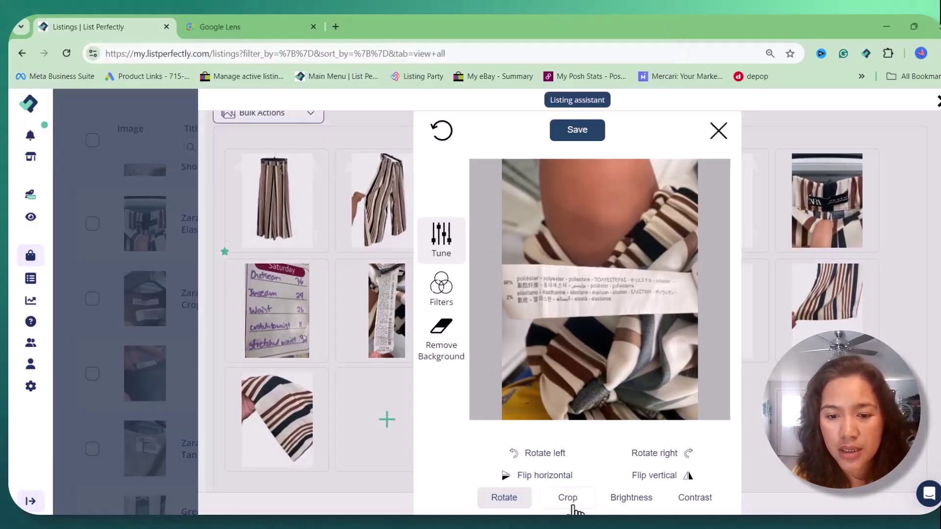
{"action": "left_click", "coordinate": [568, 497]}
{"action": "left_click_drag", "start_coordinate": [499, 159], "coordinate": [500, 250]}
{"action": "left_click_drag", "start_coordinate": [695, 417], "coordinate": [696, 328]}
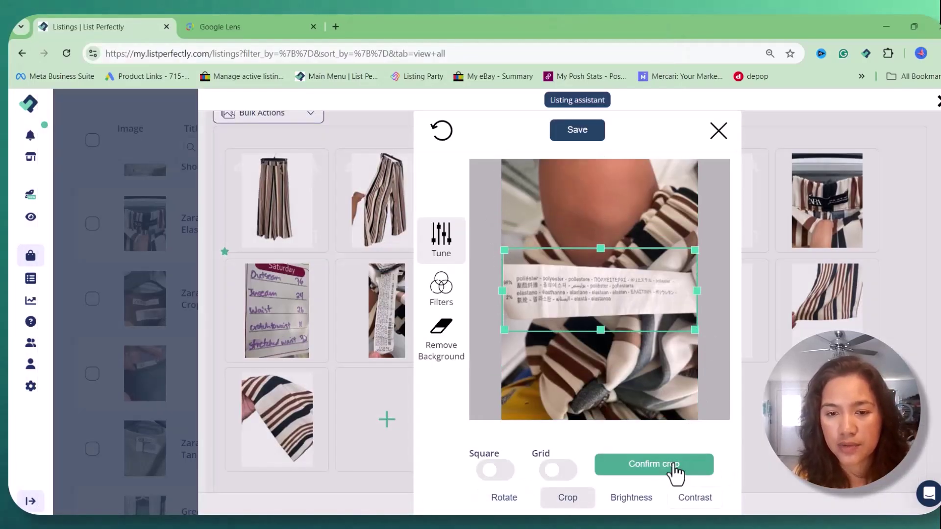
{"action": "left_click", "coordinate": [654, 464]}
{"action": "left_click", "coordinate": [578, 130]}
Open the matching Poshmark and Depop Zara pants listings from the Google Lens results
{"action": "left_click", "coordinate": [271, 28]}
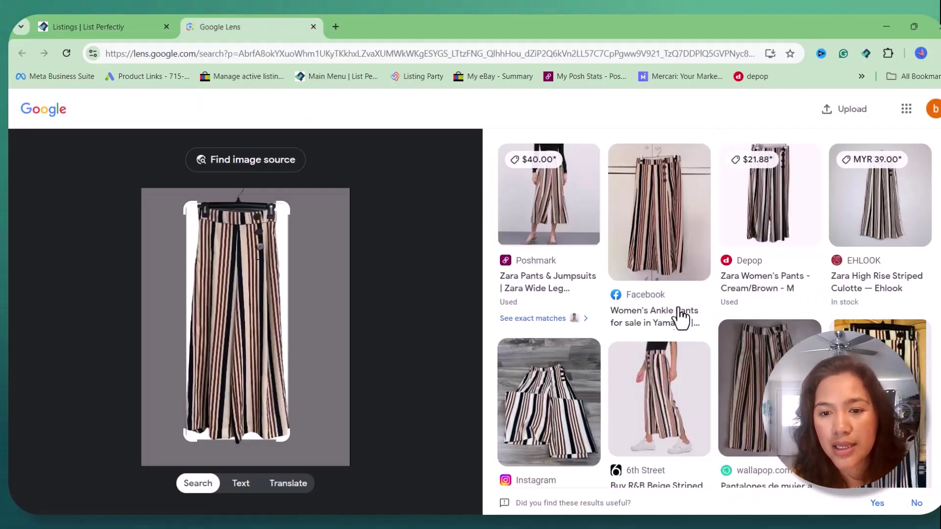
{"action": "left_click", "coordinate": [529, 172]}
{"action": "left_click", "coordinate": [220, 27]}
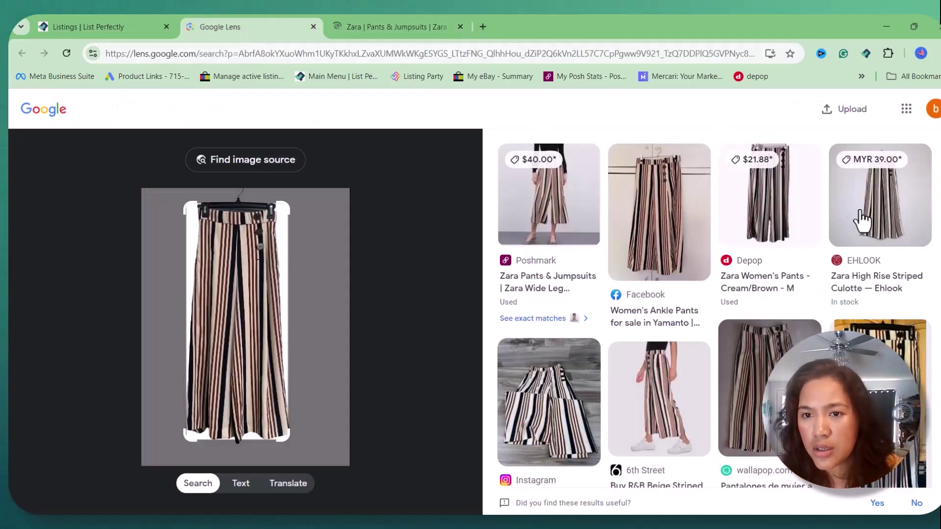
{"action": "left_click", "coordinate": [781, 220]}
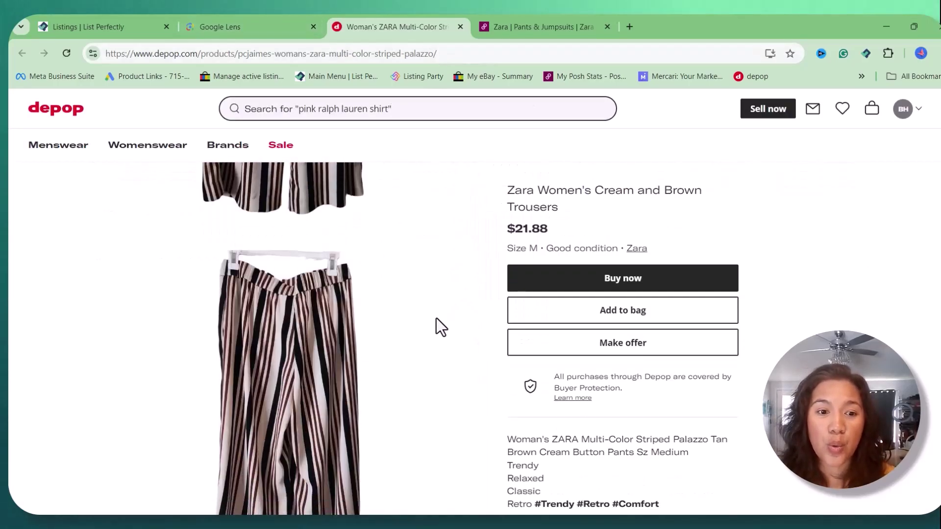
{"action": "left_click", "coordinate": [248, 30]}
Select the Poshmark Zara listing's title to copy it, then return to the listing
{"action": "left_click", "coordinate": [98, 27]}
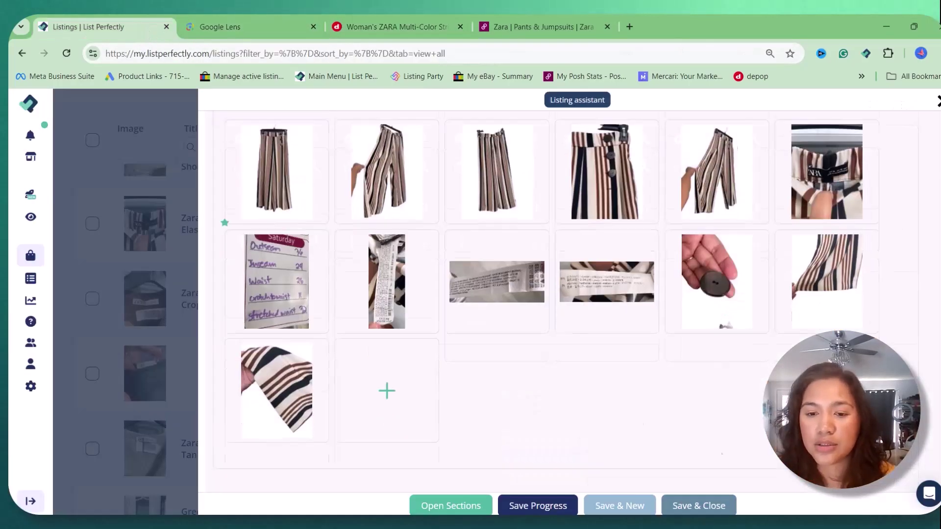
{"action": "scroll", "coordinate": [344, 245], "scroll_direction": "down", "scroll_amount": 5}
{"action": "left_click", "coordinate": [368, 25]}
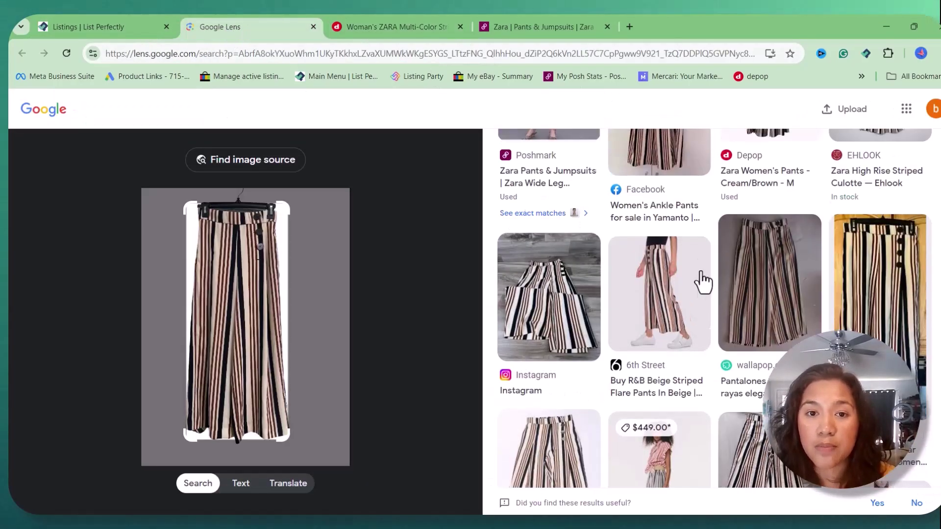
{"action": "scroll", "coordinate": [700, 280], "scroll_direction": "up", "scroll_amount": 3}
{"action": "left_click", "coordinate": [539, 27]}
{"action": "left_click_drag", "start_coordinate": [493, 227], "coordinate": [515, 248]}
{"action": "key", "text": "ctrl+c"}
{"action": "left_click", "coordinate": [98, 27]}
Replace 'Polyester & Elastane Pants - XS' in the title with the copied Zara title
{"action": "left_click_drag", "start_coordinate": [262, 187], "coordinate": [443, 197]}
{"action": "scroll", "coordinate": [444, 197], "scroll_direction": "up", "scroll_amount": 4}
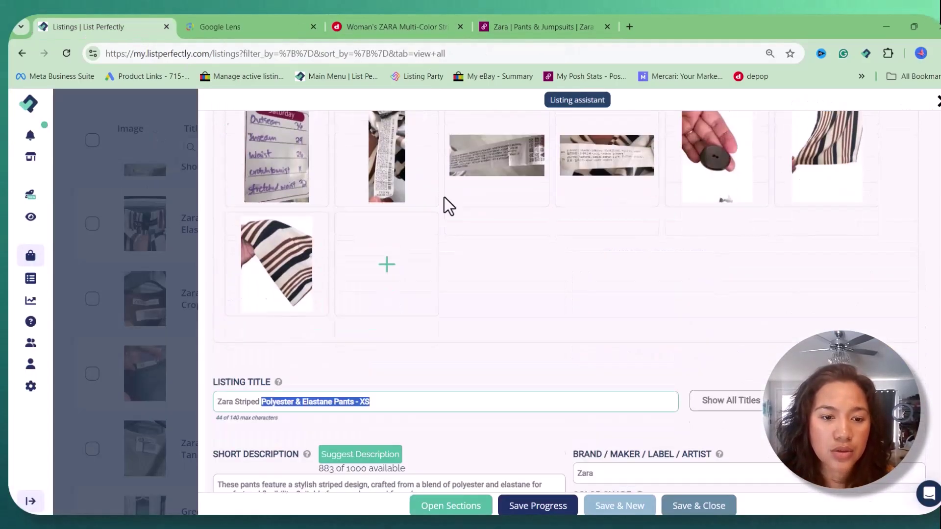
{"action": "scroll", "coordinate": [460, 198], "scroll_direction": "down", "scroll_amount": 2}
{"action": "key", "text": "ctrl+v"}
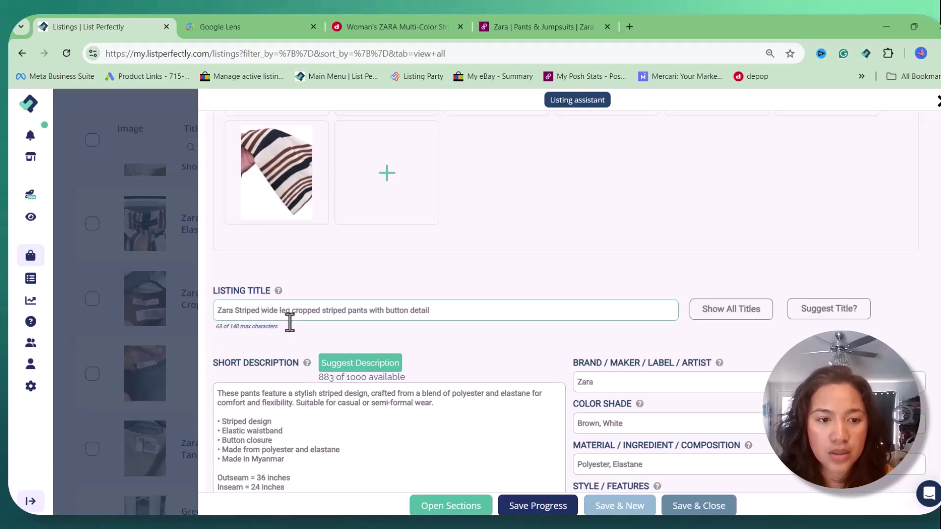
{"action": "scroll", "coordinate": [810, 304], "scroll_direction": "up", "scroll_amount": 5}
{"action": "left_click", "coordinate": [823, 211]}
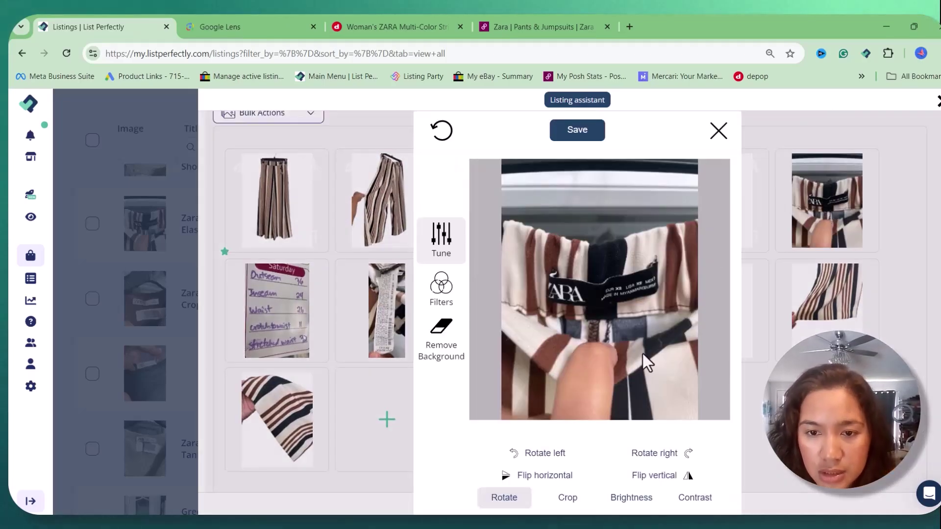
{"action": "left_click", "coordinate": [719, 131]}
Insert 'Women's XS Xtra Small' after Zara in the title and delete 'detail'
{"action": "scroll", "coordinate": [490, 295], "scroll_direction": "down", "scroll_amount": 6}
{"action": "left_click_drag", "start_coordinate": [234, 249], "coordinate": [240, 249]}
{"action": "right_click", "coordinate": [240, 249]}
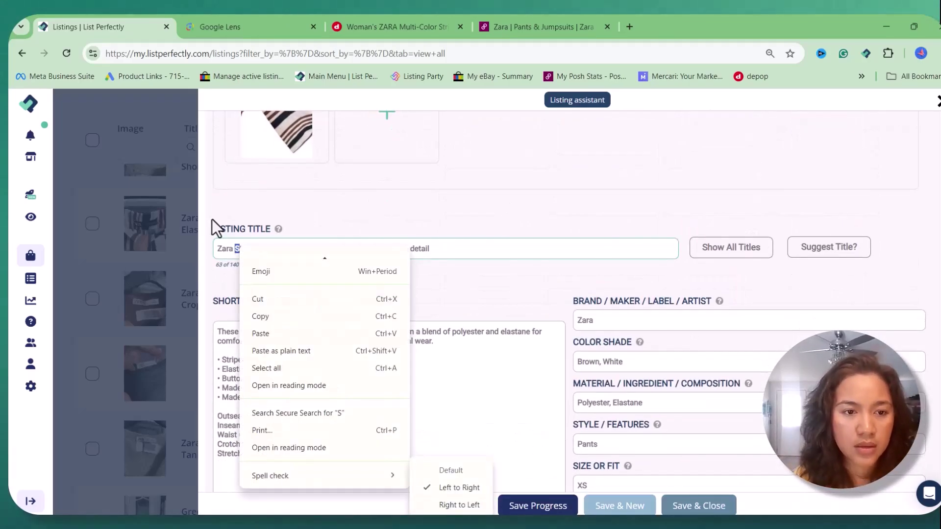
{"action": "left_click", "coordinate": [223, 248]}
{"action": "triple_click", "coordinate": [234, 248]}
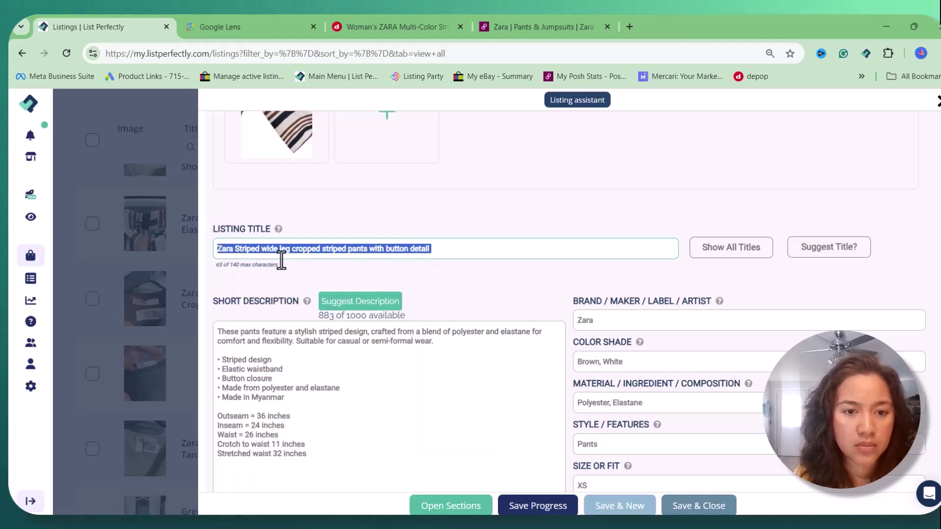
{"action": "left_click", "coordinate": [234, 249]}
{"action": "type", "text": "Women's "}
{"action": "type", "text": "XS Xtra Small"}
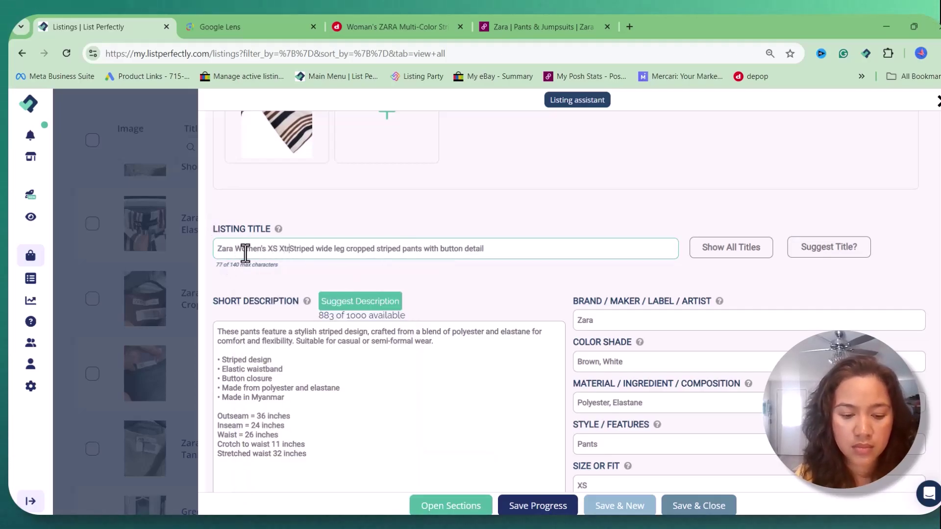
{"action": "double_click", "coordinate": [505, 249]}
{"action": "key", "text": "BackSpace"}
{"action": "key", "text": "BackSpace"}
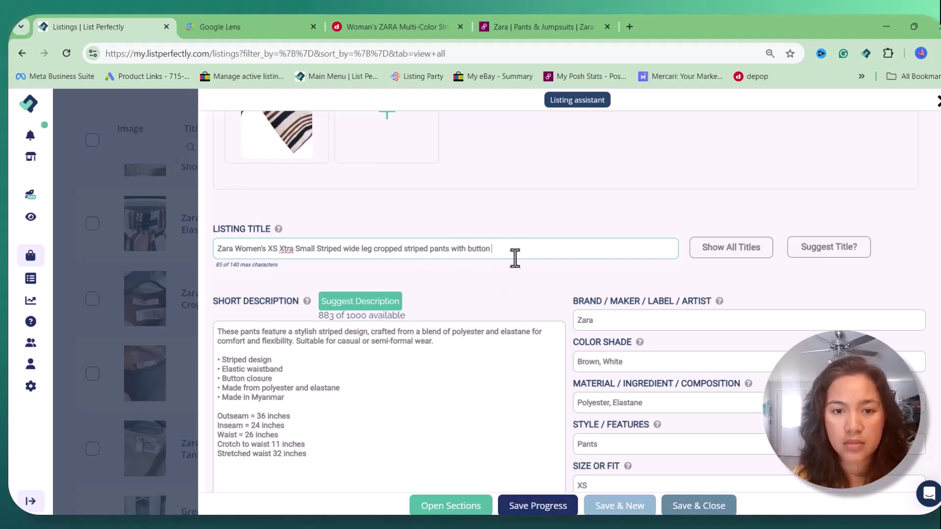
Paste a 'Measurements:' heading from Notepad above Outseam in the description
{"action": "scroll", "coordinate": [556, 280], "scroll_direction": "down", "scroll_amount": 3}
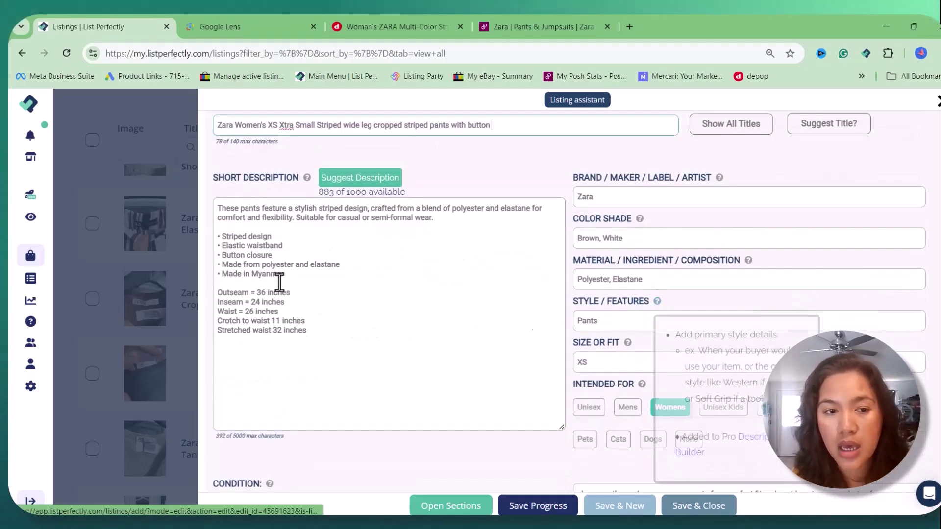
{"action": "left_click", "coordinate": [368, 510]}
{"action": "type", "text": "notepad"}
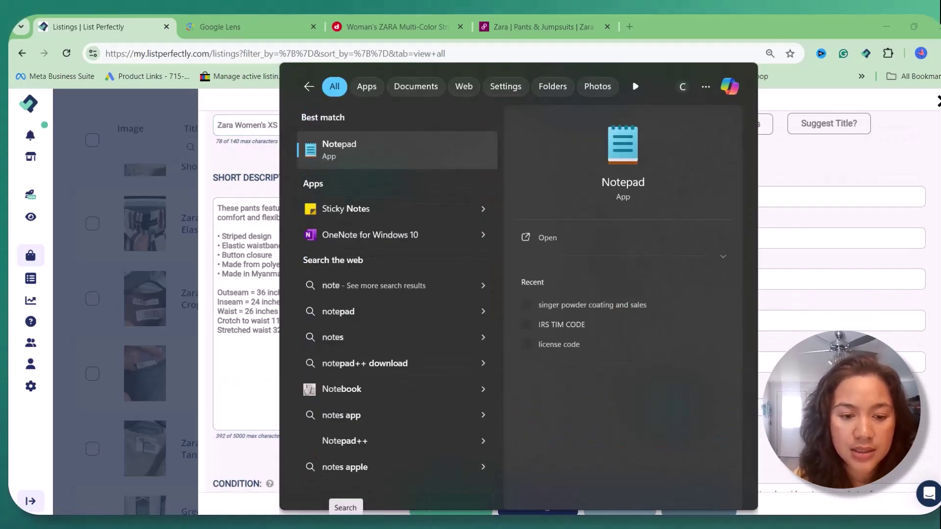
{"action": "left_click", "coordinate": [616, 154]}
{"action": "key", "text": "ctrl+c"}
{"action": "left_click", "coordinate": [305, 279]}
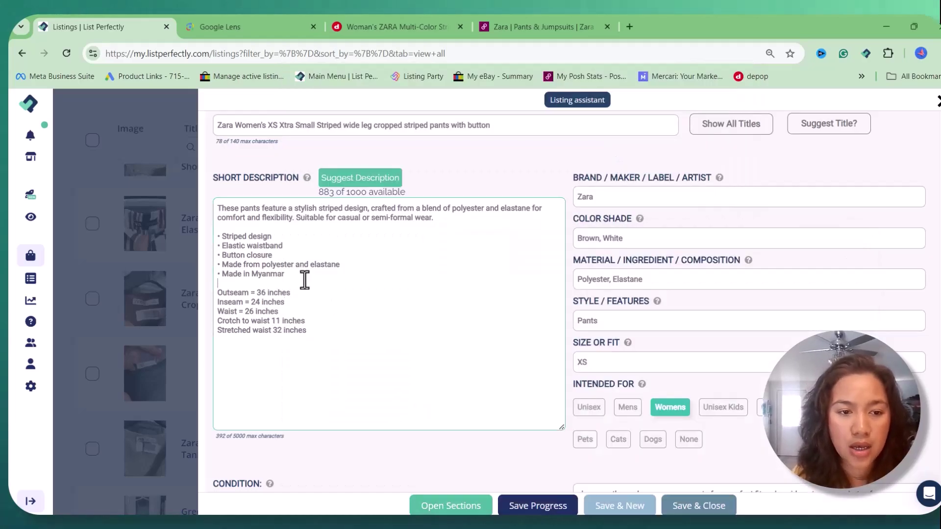
{"action": "key", "text": "Return"}
{"action": "key", "text": "ctrl+v"}
{"action": "scroll", "coordinate": [603, 393], "scroll_direction": "down", "scroll_amount": 3}
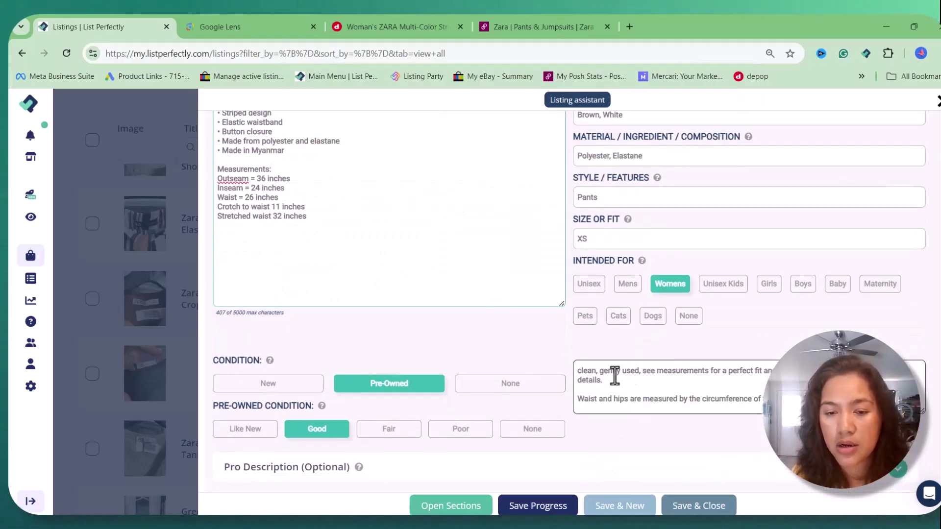
Add 'Missing one button on the bottom, but pants.' to the condition notes
{"action": "left_click", "coordinate": [641, 371]}
{"action": "key", "text": "Return"}
{"action": "key", "text": "Return"}
{"action": "left_click", "coordinate": [642, 370]}
{"action": "type", "text": "Missing one b"}
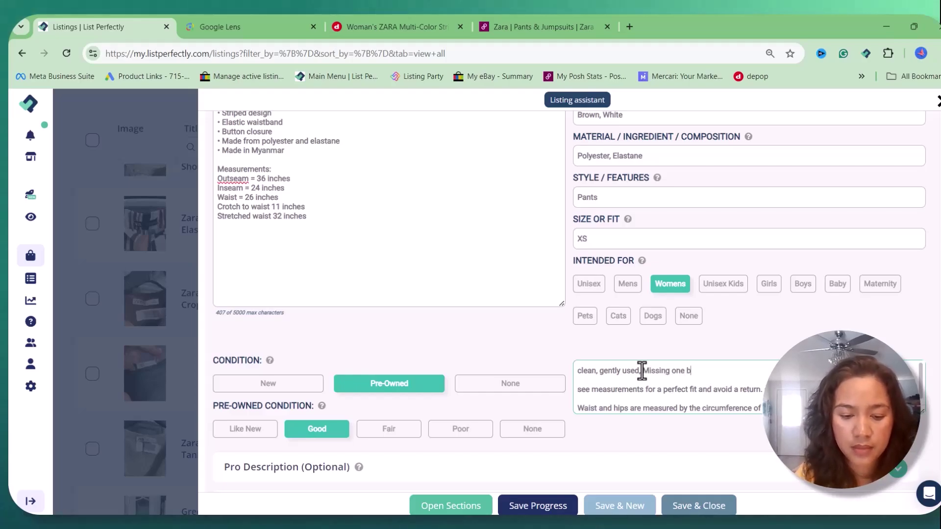
{"action": "type", "text": "utton on the bottom,"}
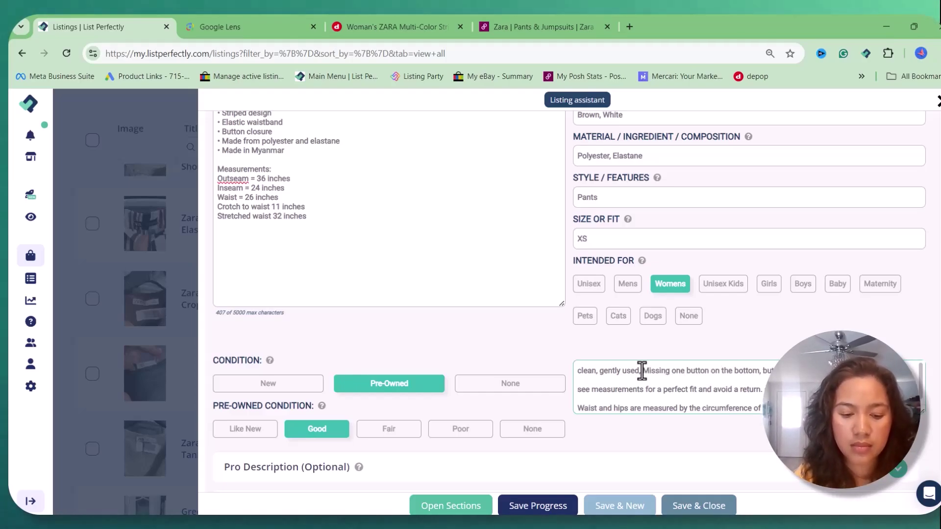
{"action": "type", "text": " but pants."}
{"action": "scroll", "coordinate": [539, 339], "scroll_direction": "down", "scroll_amount": 4}
Expand Pro Description and Keywords/Pricing and set the price to 19
{"action": "left_click", "coordinate": [475, 284]}
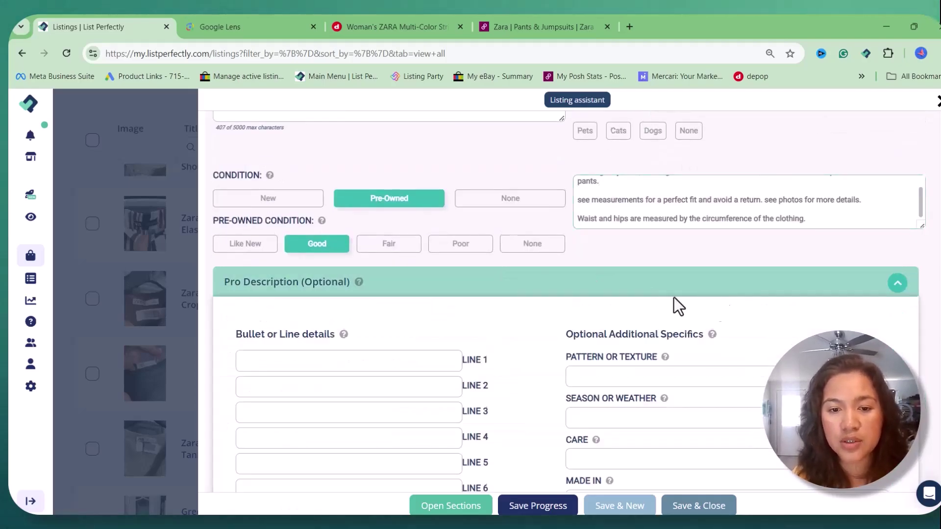
{"action": "scroll", "coordinate": [638, 294], "scroll_direction": "down", "scroll_amount": 10}
{"action": "scroll", "coordinate": [556, 255], "scroll_direction": "down", "scroll_amount": 5}
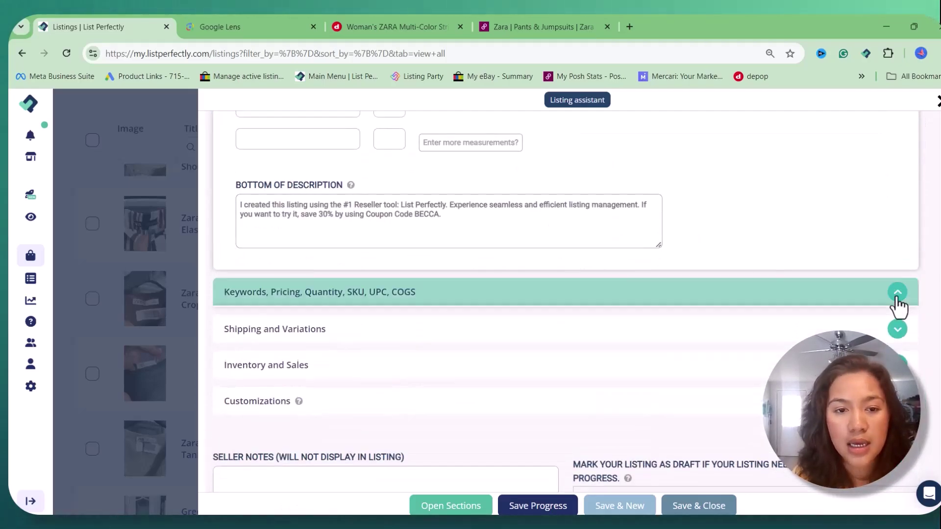
{"action": "left_click", "coordinate": [898, 292]}
{"action": "left_click", "coordinate": [714, 282]}
{"action": "type", "text": "19."}
Expand the Shipping section and open the first photo in the editor
{"action": "scroll", "coordinate": [687, 270], "scroll_direction": "down", "scroll_amount": 5}
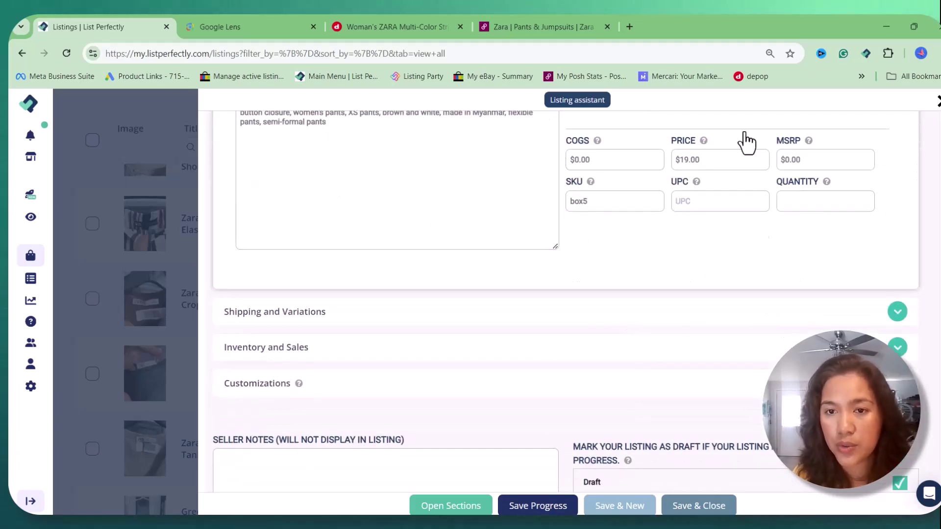
{"action": "left_click", "coordinate": [633, 189]}
{"action": "scroll", "coordinate": [851, 237], "scroll_direction": "down", "scroll_amount": 2}
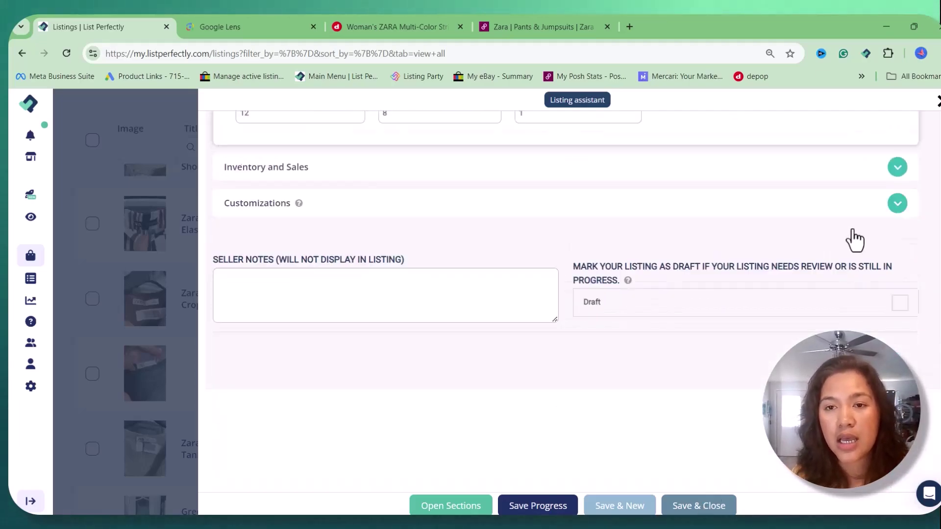
{"action": "scroll", "coordinate": [833, 219], "scroll_direction": "up", "scroll_amount": 15}
{"action": "left_click", "coordinate": [279, 253]}
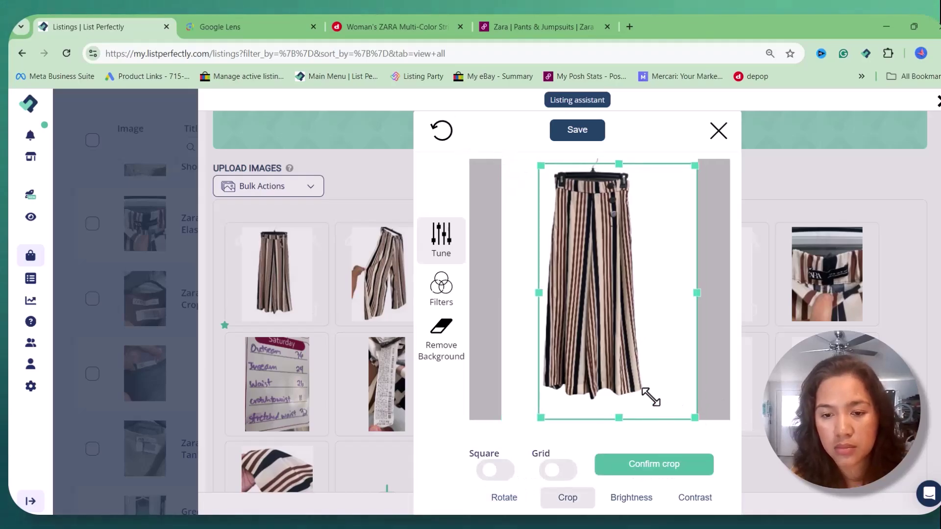
Crop the right edge off the hanging pants photo and save it
{"action": "left_click_drag", "start_coordinate": [695, 418], "coordinate": [657, 410]}
{"action": "left_click", "coordinate": [662, 473]}
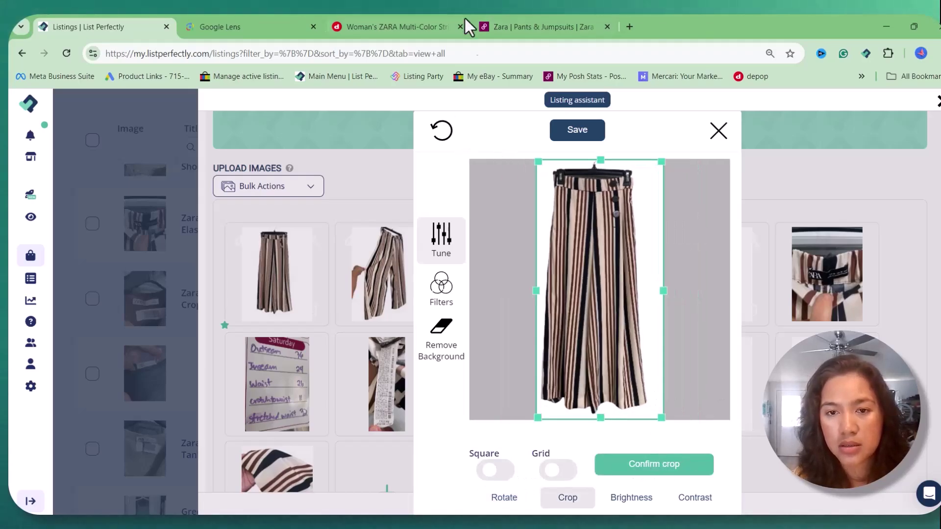
{"action": "left_click", "coordinate": [587, 135]}
Review the short description, then save and close the striped pants listing
{"action": "scroll", "coordinate": [865, 323], "scroll_direction": "down", "scroll_amount": 1}
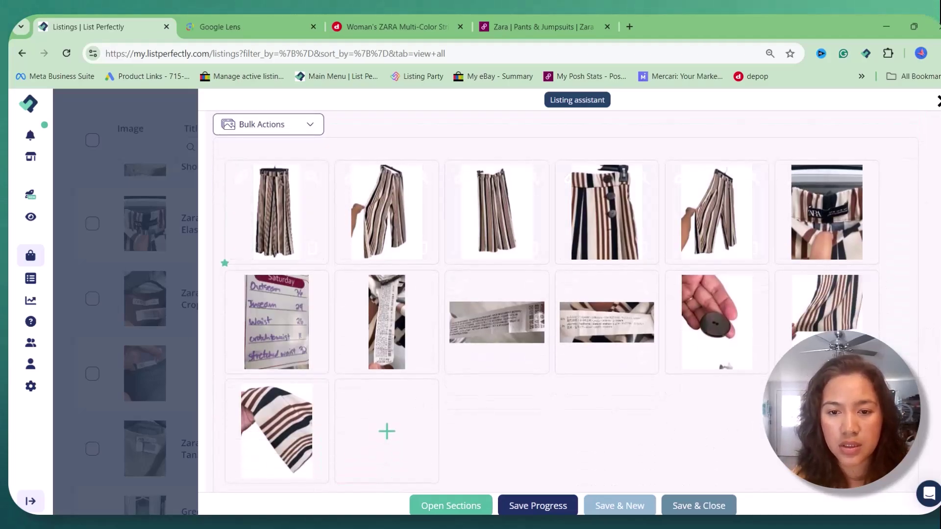
{"action": "scroll", "coordinate": [311, 387], "scroll_direction": "down", "scroll_amount": 5}
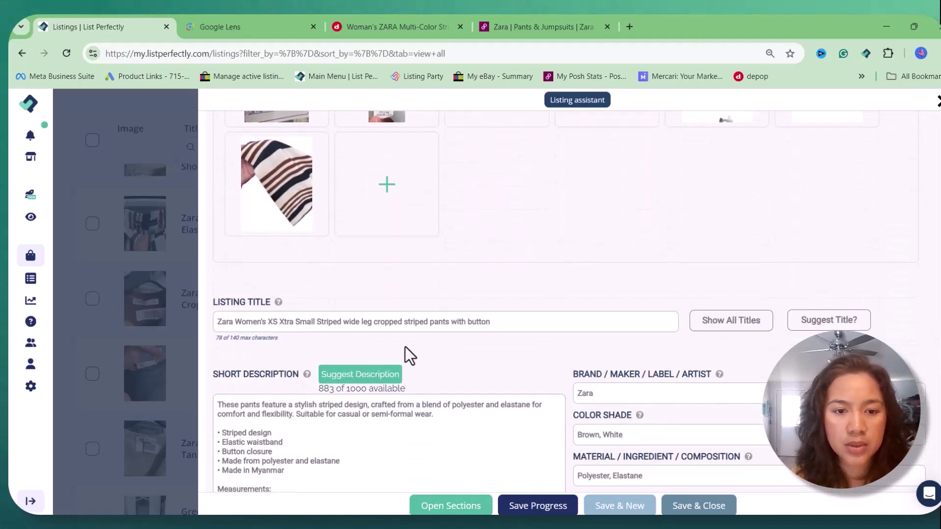
{"action": "scroll", "coordinate": [594, 301], "scroll_direction": "down", "scroll_amount": 4}
{"action": "left_click", "coordinate": [294, 256]}
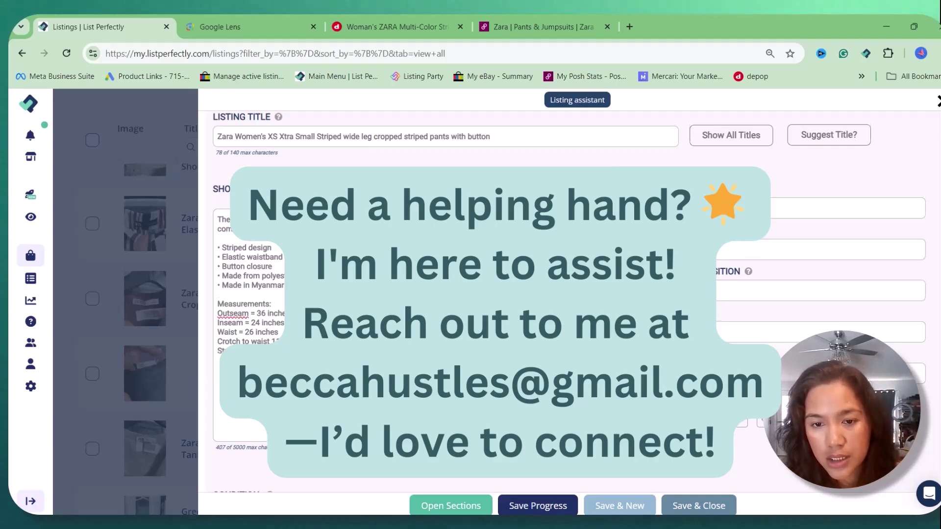
{"action": "scroll", "coordinate": [754, 249], "scroll_direction": "down", "scroll_amount": 6}
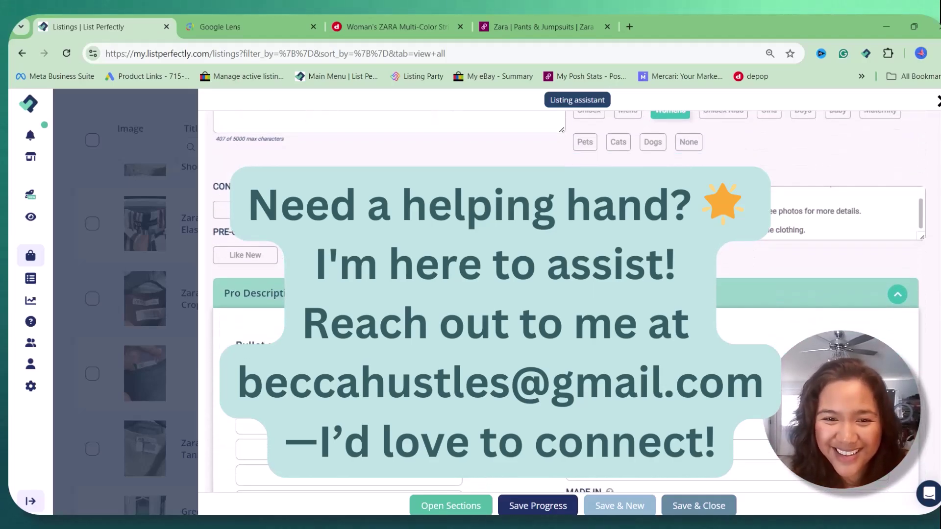
{"action": "scroll", "coordinate": [563, 294], "scroll_direction": "down", "scroll_amount": 4}
{"action": "scroll", "coordinate": [564, 294], "scroll_direction": "down", "scroll_amount": 15}
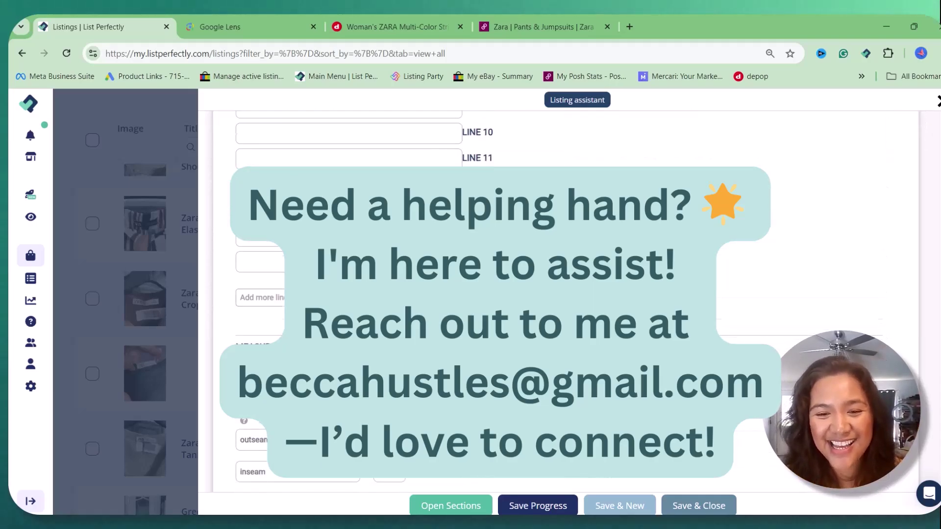
{"action": "scroll", "coordinate": [563, 294], "scroll_direction": "down", "scroll_amount": 15}
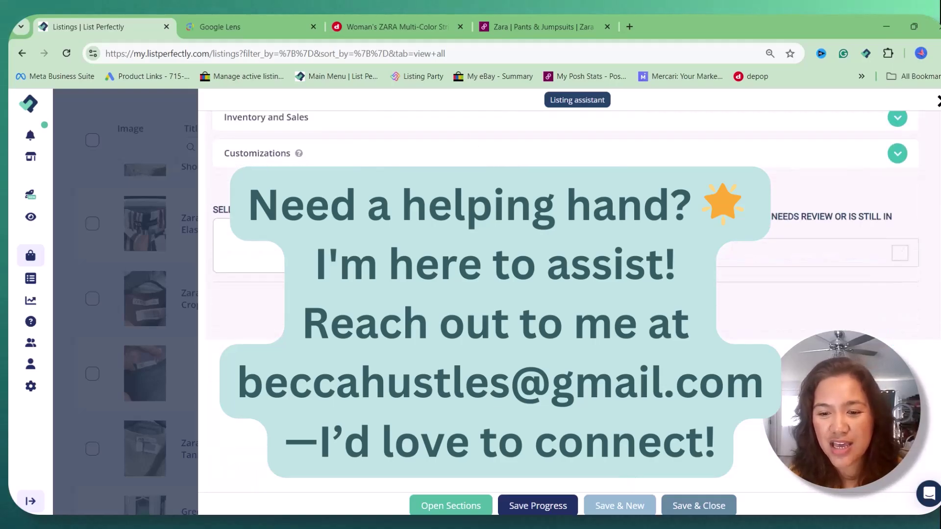
{"action": "left_click", "coordinate": [688, 507]}
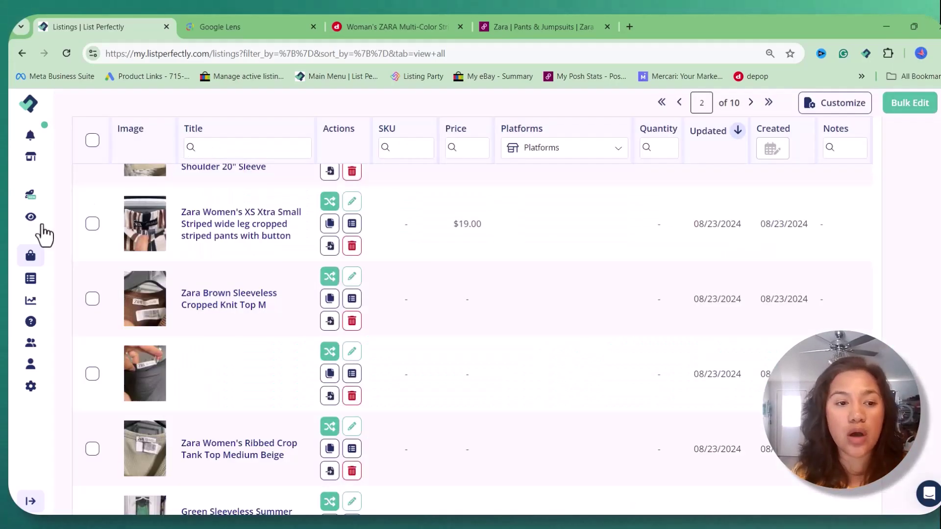
Crosspost the striped pants to Listing Party, close the dialog, and reload the table
{"action": "left_click", "coordinate": [337, 202]}
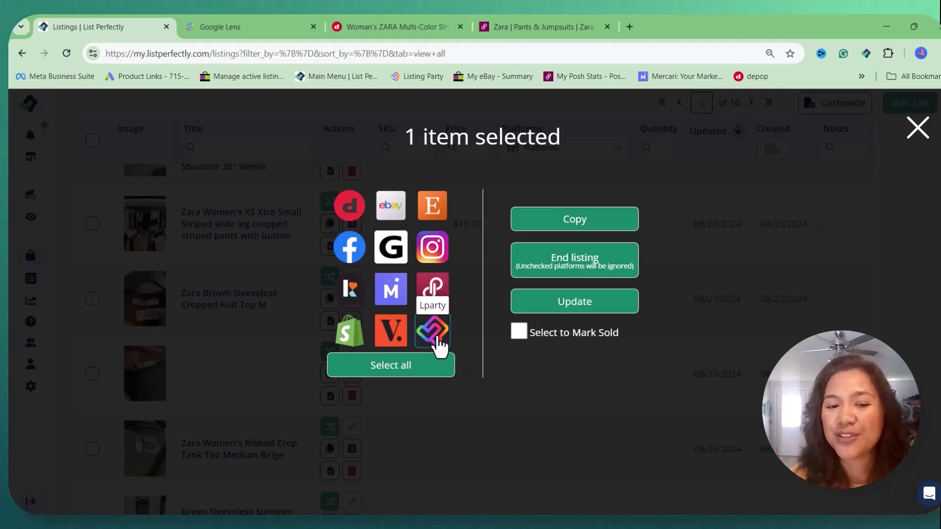
{"action": "left_click", "coordinate": [585, 225]}
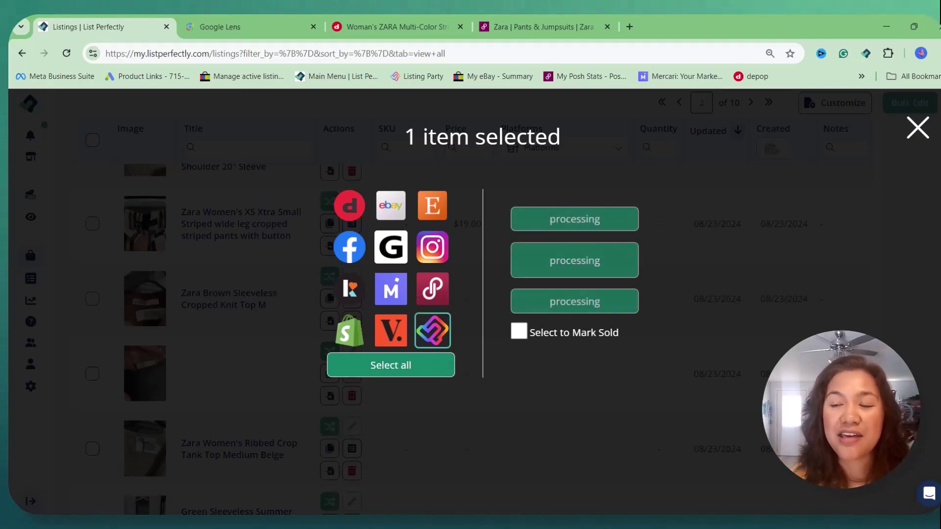
{"action": "left_click", "coordinate": [918, 130]}
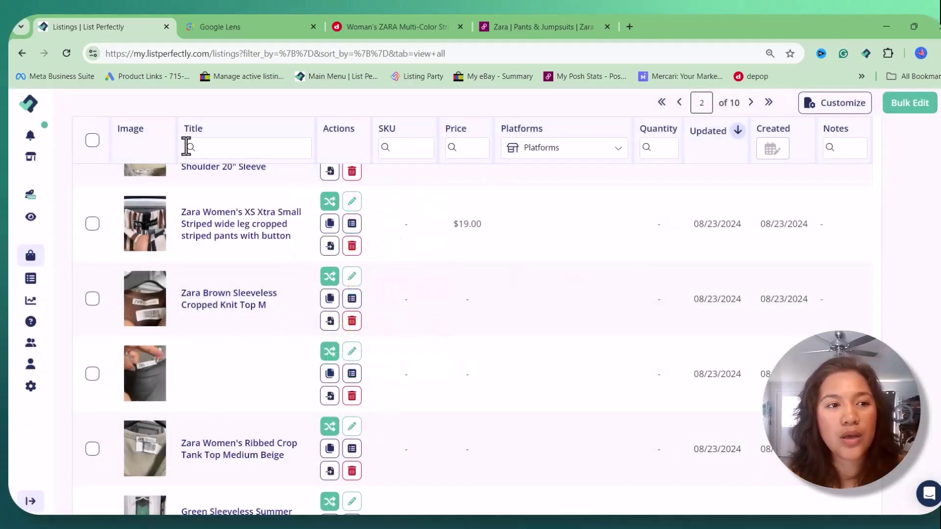
{"action": "left_click", "coordinate": [67, 54]}
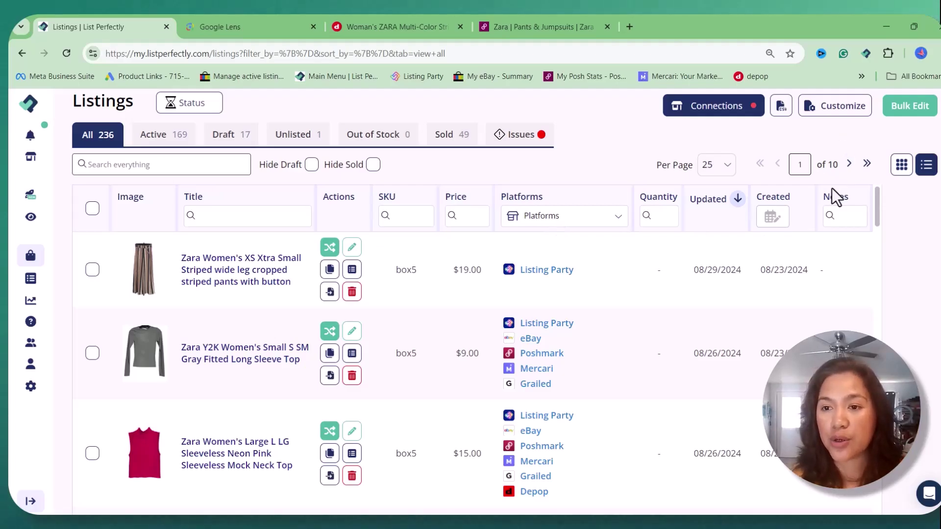
Scroll down the listings table to review the finalized Zara items
{"action": "scroll", "coordinate": [691, 251], "scroll_direction": "down", "scroll_amount": 20}
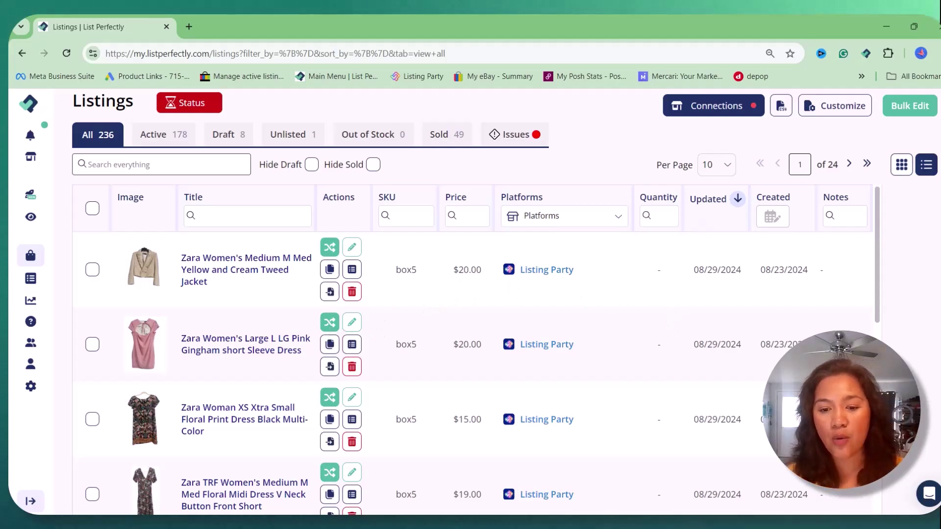
{"action": "key", "text": "alt+Tab"}
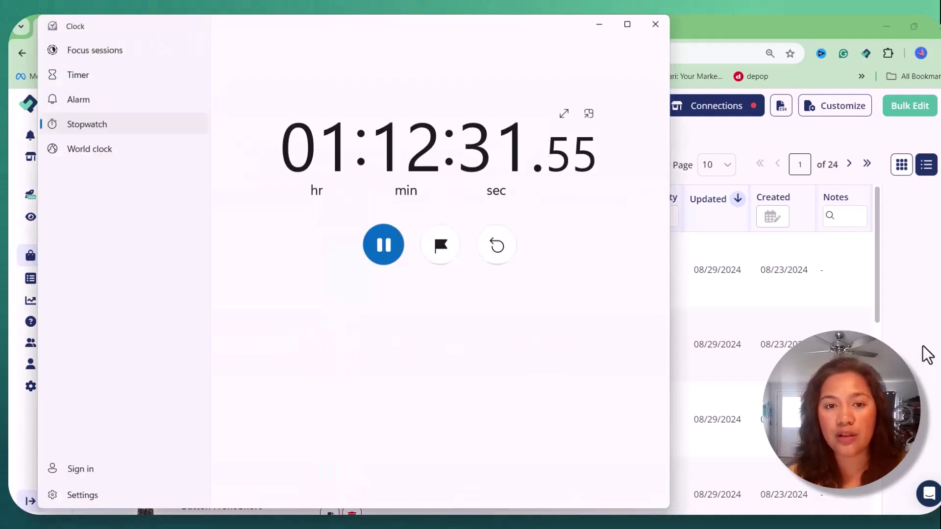
{"action": "key", "text": "alt+Tab"}
{"action": "key", "text": "alt+Tab"}
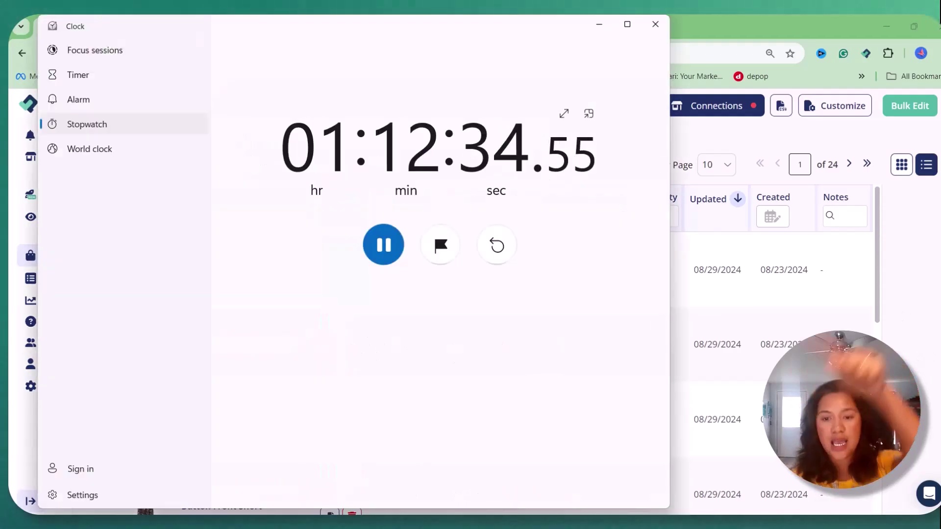
{"action": "key", "text": "alt+Tab"}
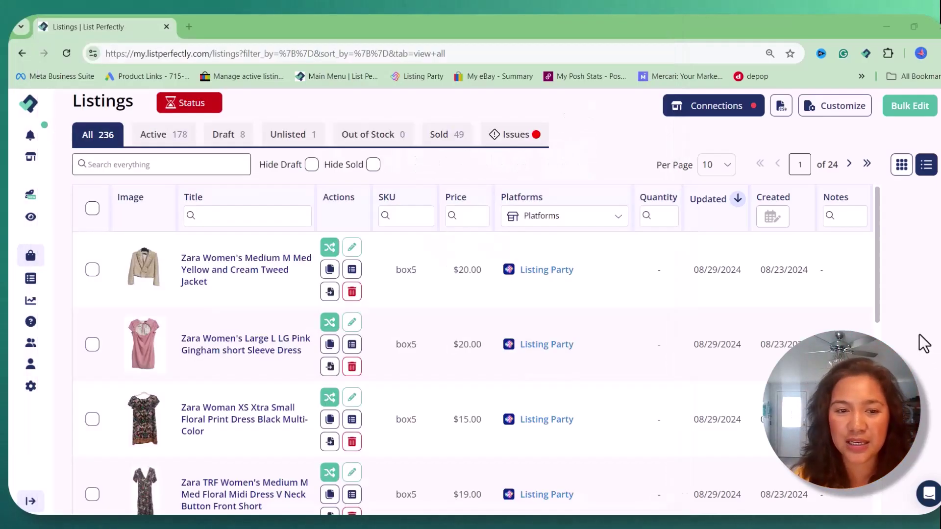
Crosspost the pink gingham dress to Depop, eBay, Mercari and Poshmark
{"action": "left_click", "coordinate": [329, 322]}
{"action": "left_click", "coordinate": [351, 212]}
{"action": "left_click", "coordinate": [391, 206]}
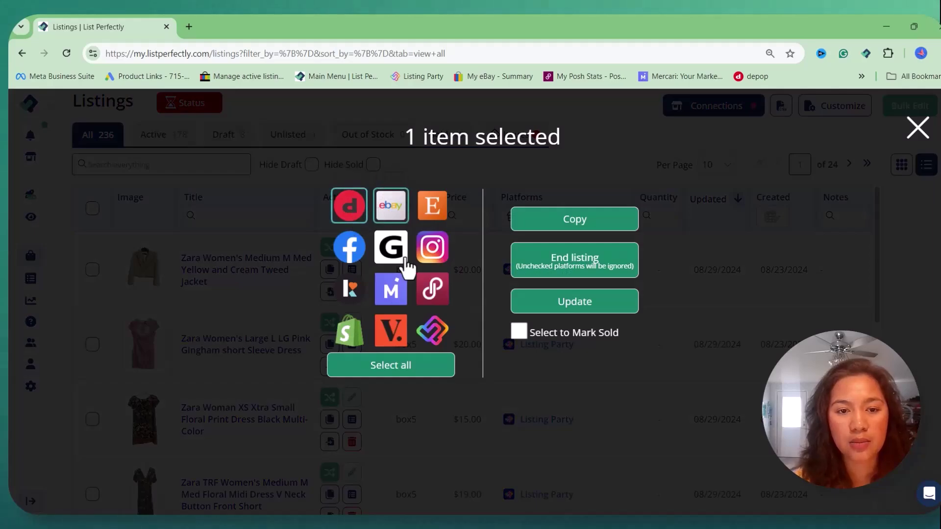
{"action": "left_click", "coordinate": [391, 290]}
{"action": "left_click", "coordinate": [535, 230]}
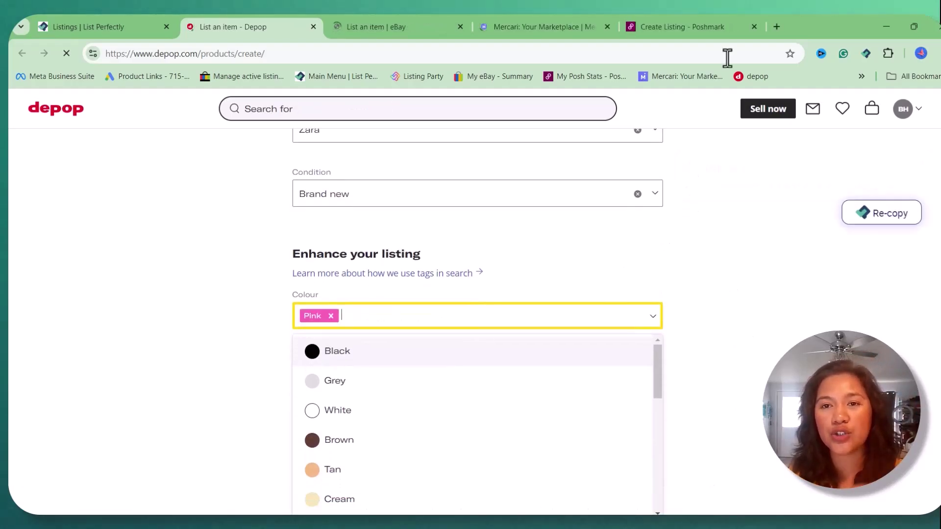
Start the Poshmark category choice and delete the extra #polyestercottondress hashtag line from the Depop description
{"action": "left_click", "coordinate": [712, 30]}
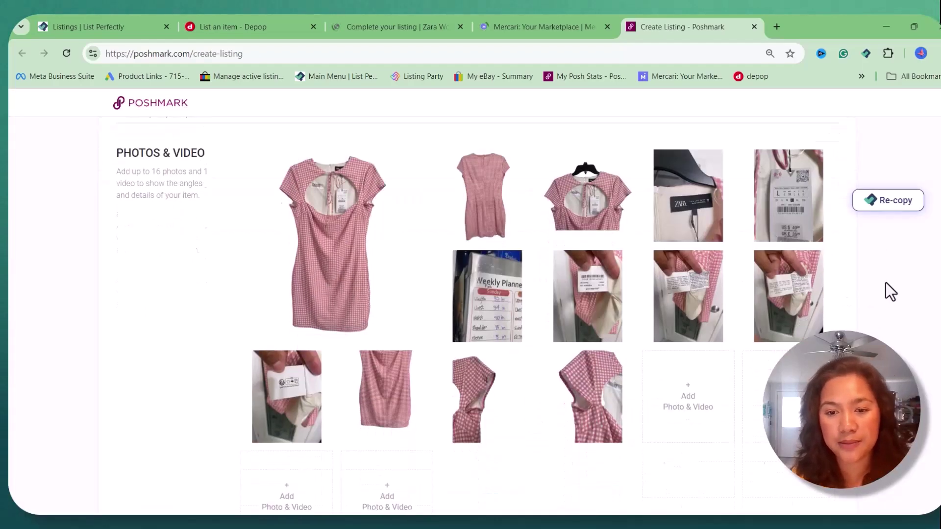
{"action": "scroll", "coordinate": [475, 322], "scroll_direction": "down", "scroll_amount": 4}
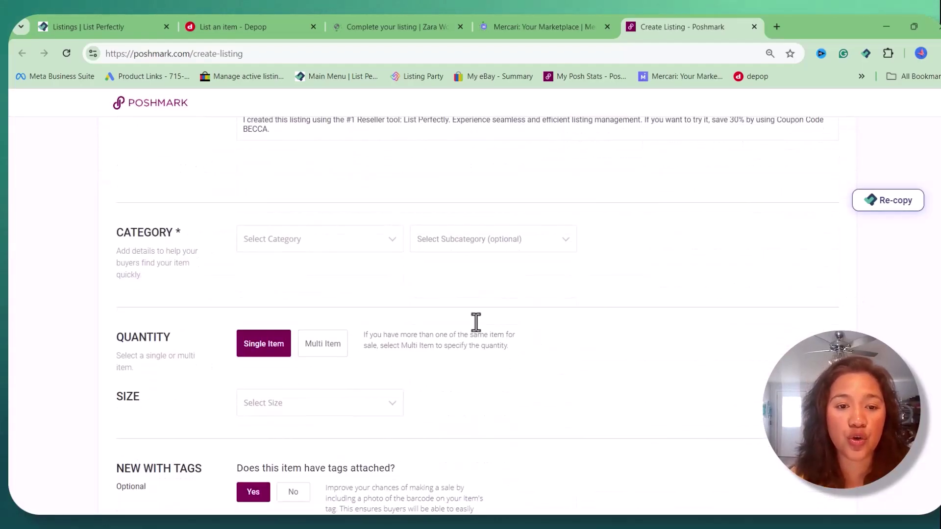
{"action": "left_click", "coordinate": [379, 246]}
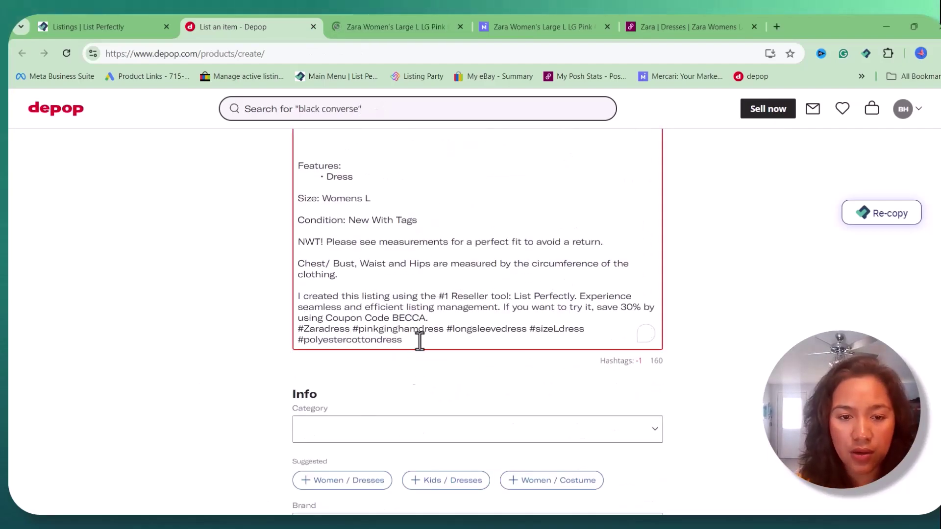
{"action": "left_click_drag", "start_coordinate": [421, 338], "coordinate": [293, 353]}
{"action": "key", "text": "BackSpace"}
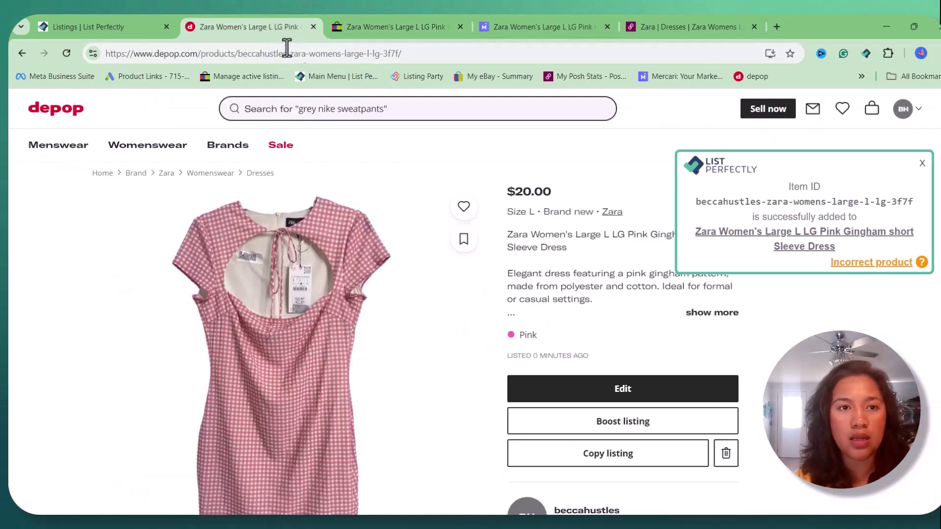
Close the Depop tab and pin the eBay gingham dress listing to the ZARA Clothing Pinterest board
{"action": "left_click", "coordinate": [312, 30]}
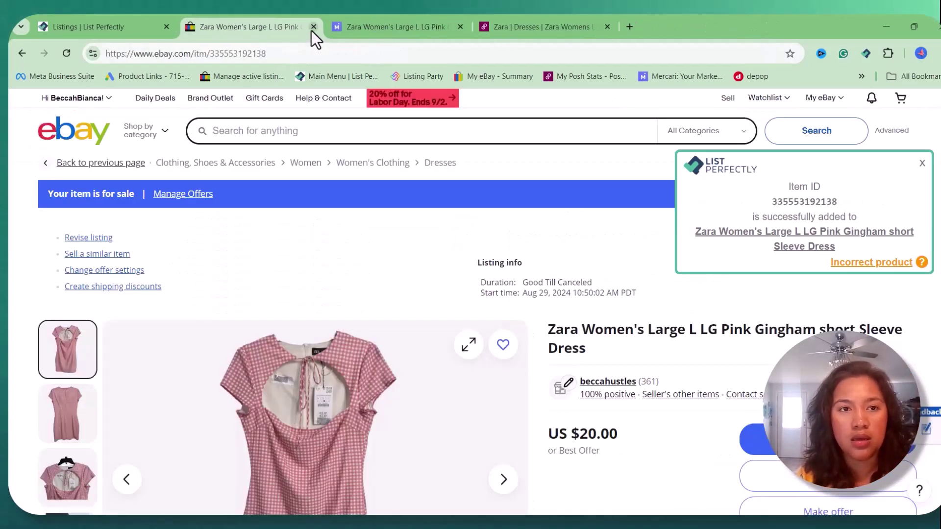
{"action": "left_click", "coordinate": [922, 163]}
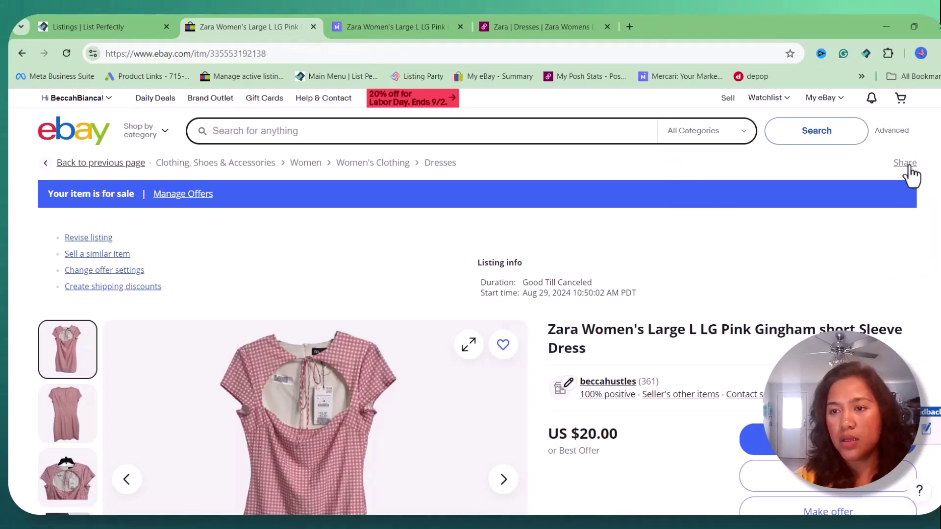
{"action": "left_click", "coordinate": [904, 163]}
{"action": "left_click", "coordinate": [534, 293]}
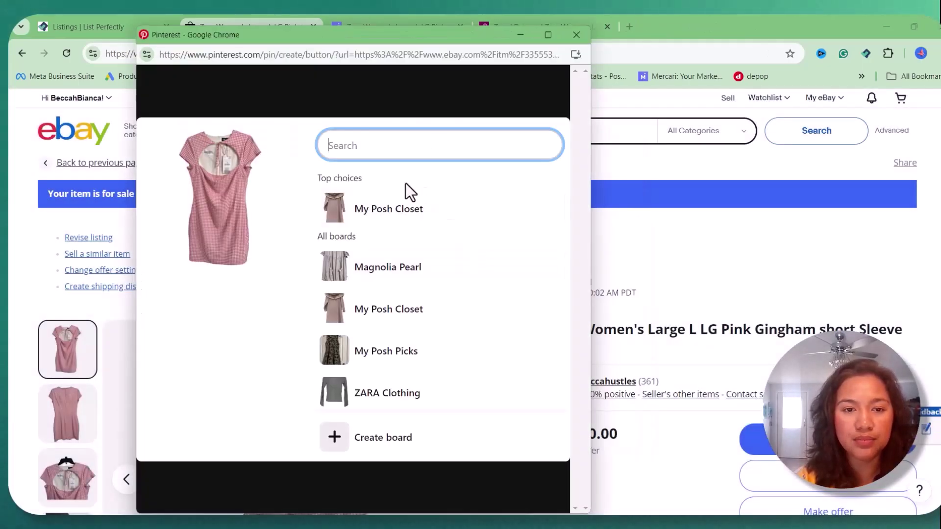
{"action": "left_click", "coordinate": [417, 408]}
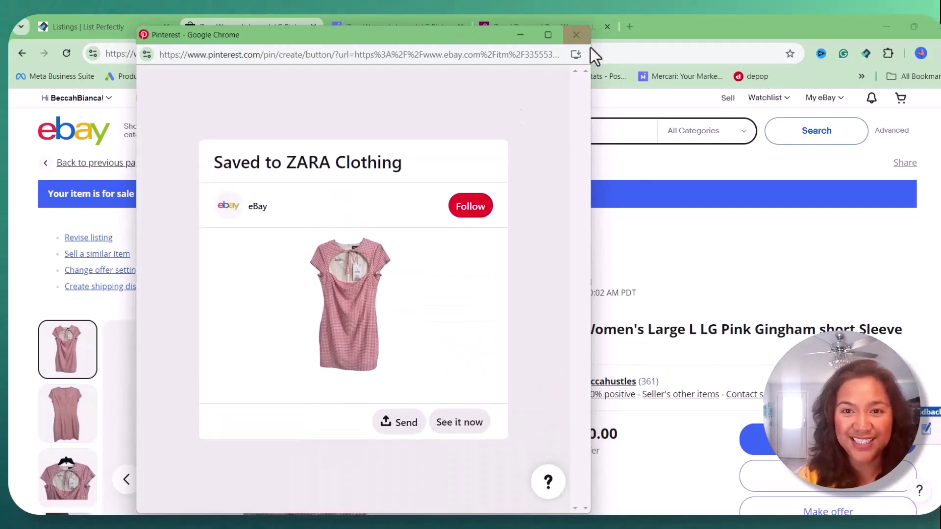
{"action": "left_click", "coordinate": [587, 42]}
Close the finished Mercari and Poshmark tabs and the crosspost dialog, then start crossposting the next listing
{"action": "left_click", "coordinate": [314, 26]}
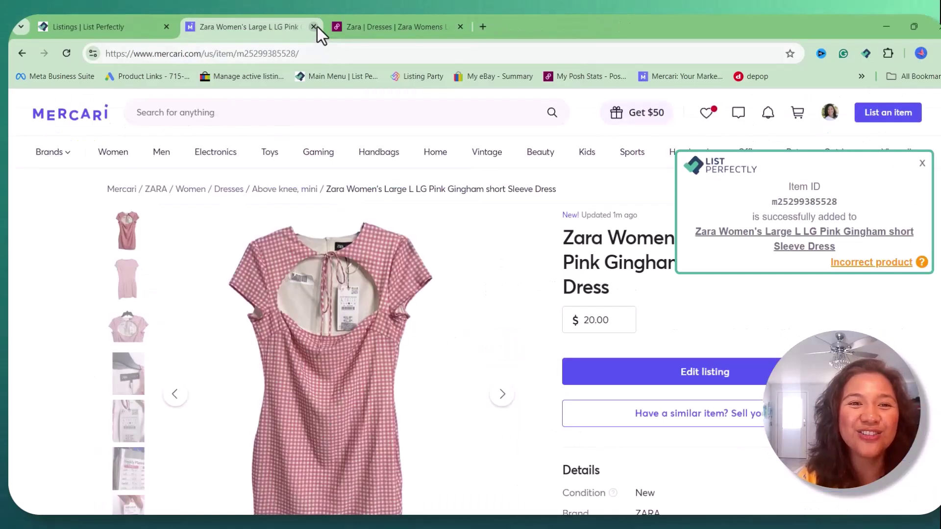
{"action": "left_click", "coordinate": [314, 26]}
{"action": "left_click", "coordinate": [314, 26]}
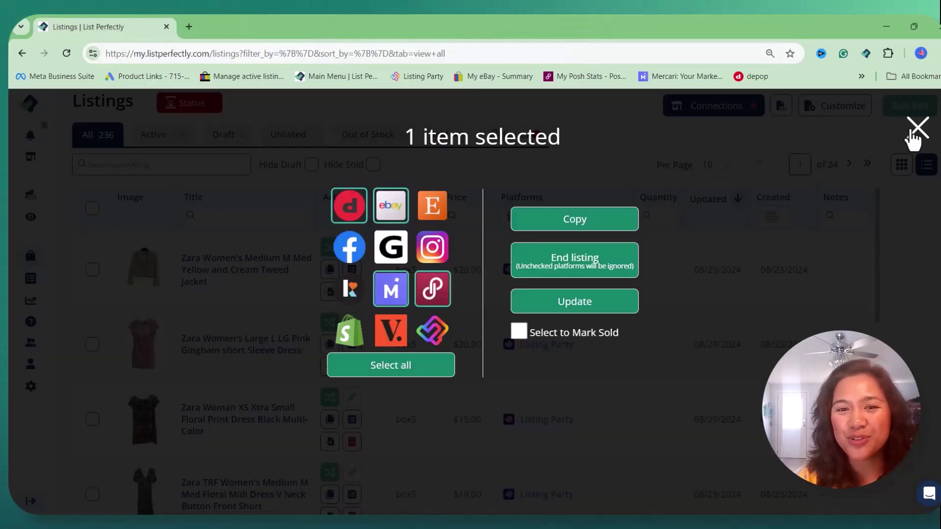
{"action": "left_click", "coordinate": [918, 128]}
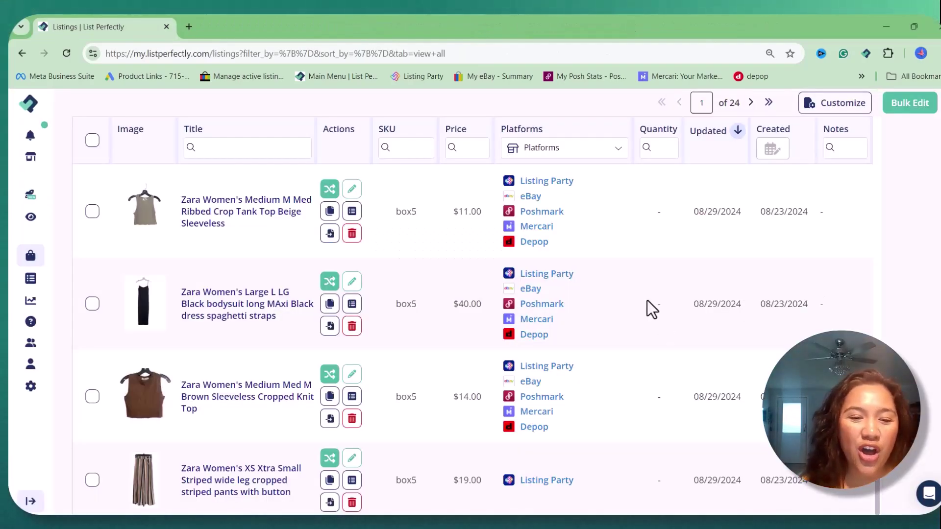
{"action": "left_click", "coordinate": [331, 458]}
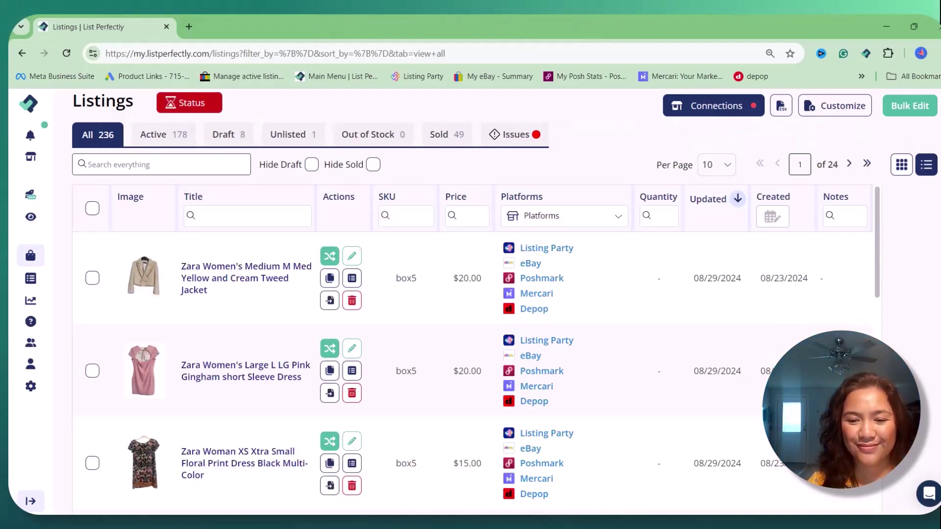
{"action": "scroll", "coordinate": [591, 291], "scroll_direction": "down", "scroll_amount": 5}
{"action": "scroll", "coordinate": [614, 262], "scroll_direction": "down", "scroll_amount": 5}
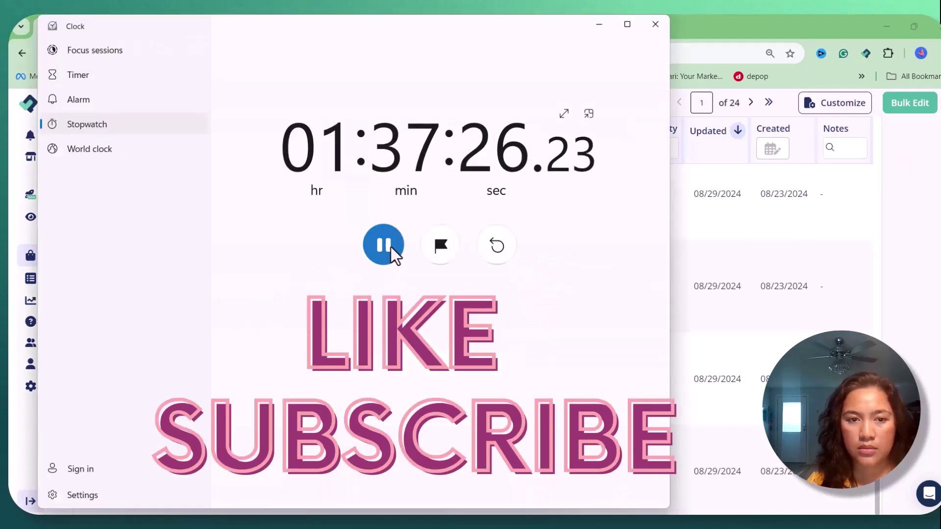
Pause the stopwatch at 01:37:26.45 and move the Clock window off the listings
{"action": "left_click", "coordinate": [385, 251]}
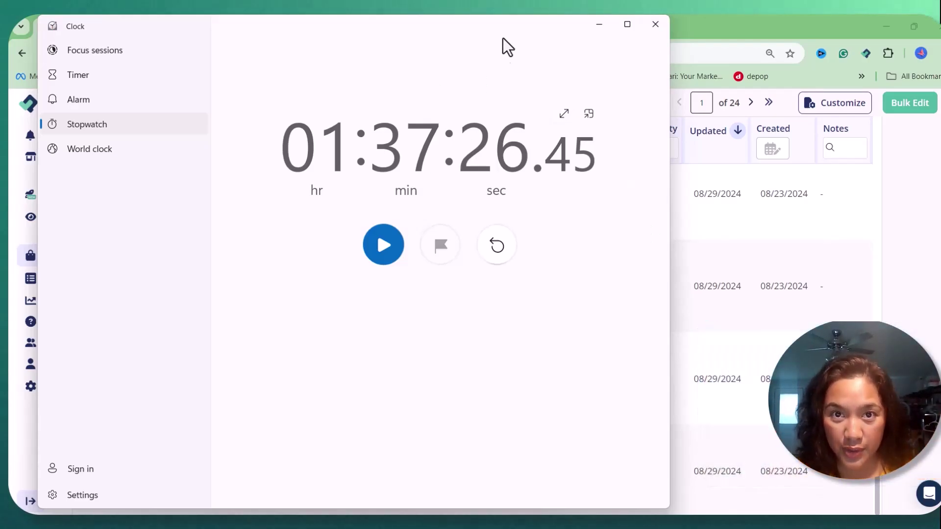
{"action": "left_click_drag", "start_coordinate": [511, 28], "coordinate": [619, 163]}
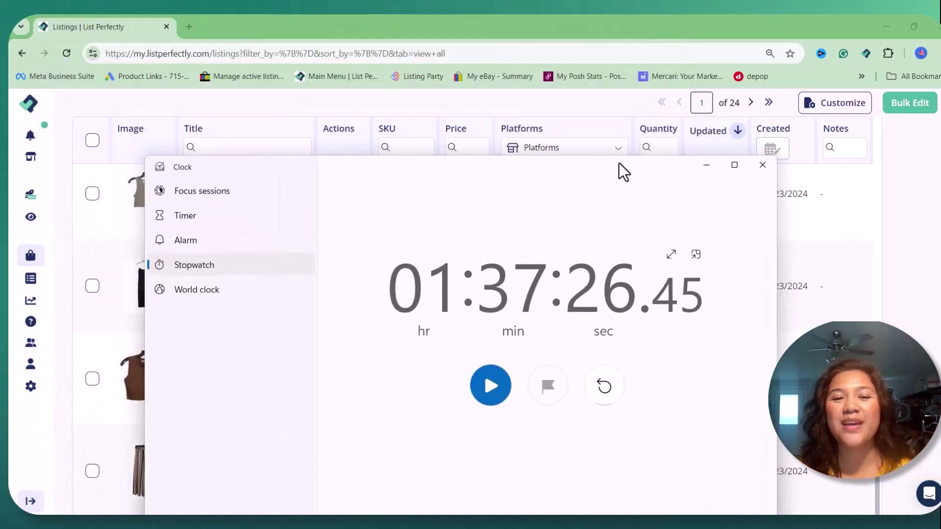